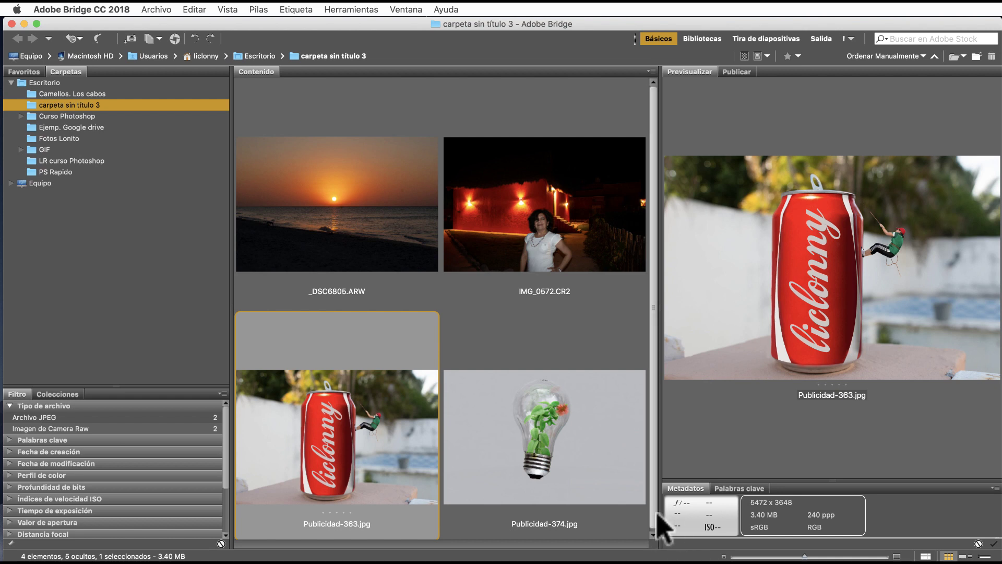
Step: Preview each thumbnail in turn: night portrait, sunset beach, soda-can ad and lightbulb ad
click(326, 232)
click(563, 229)
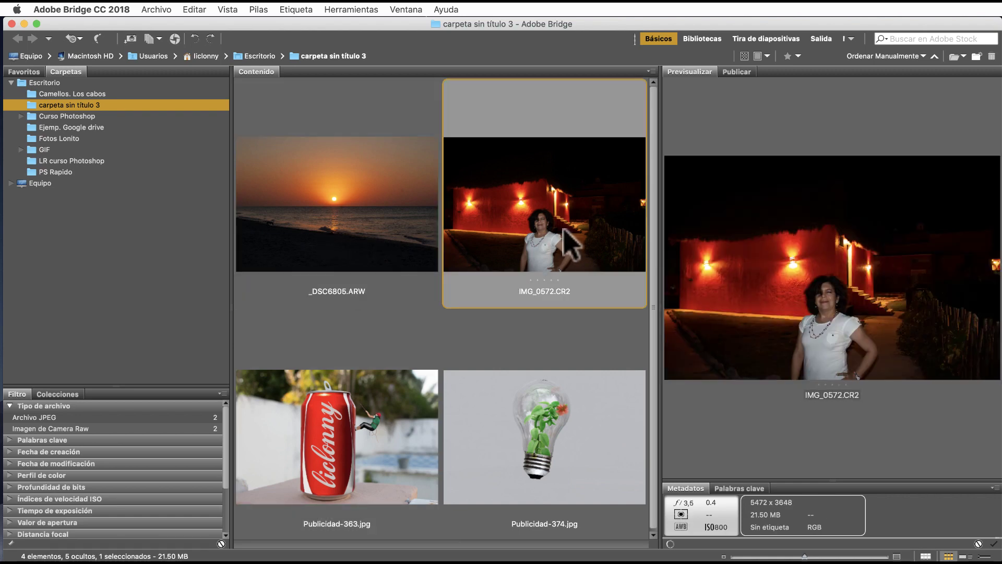
click(388, 211)
click(557, 205)
click(371, 212)
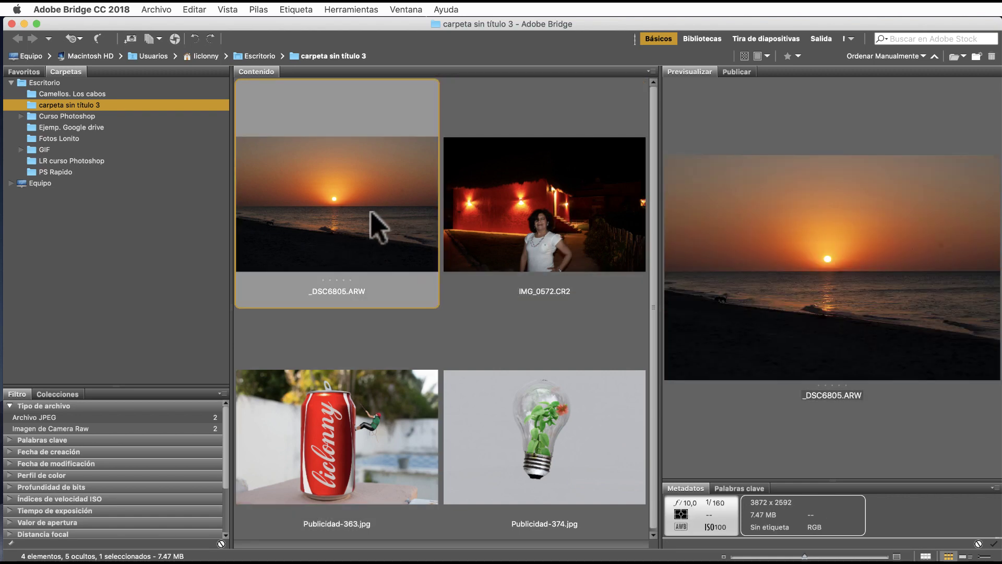
click(347, 457)
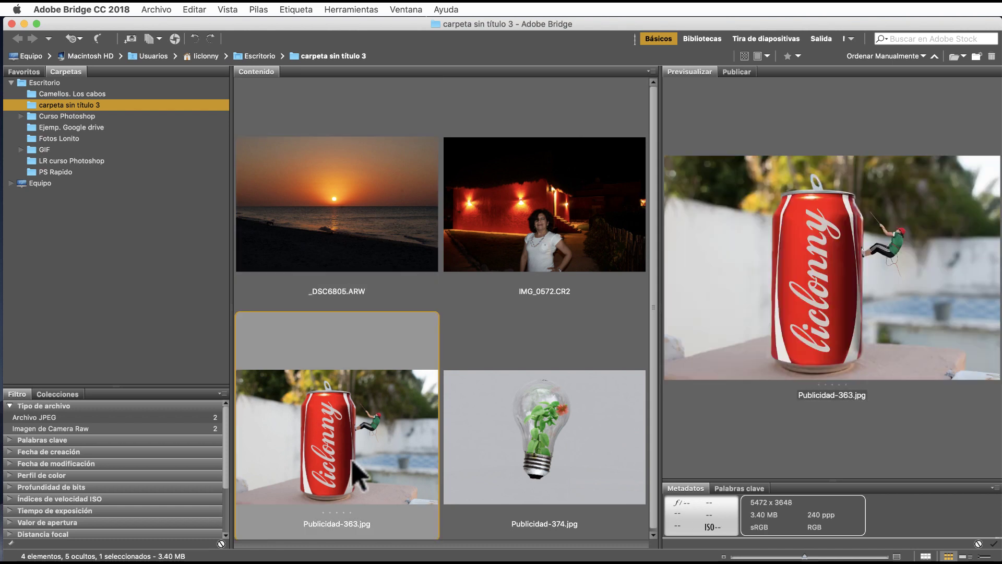
click(511, 461)
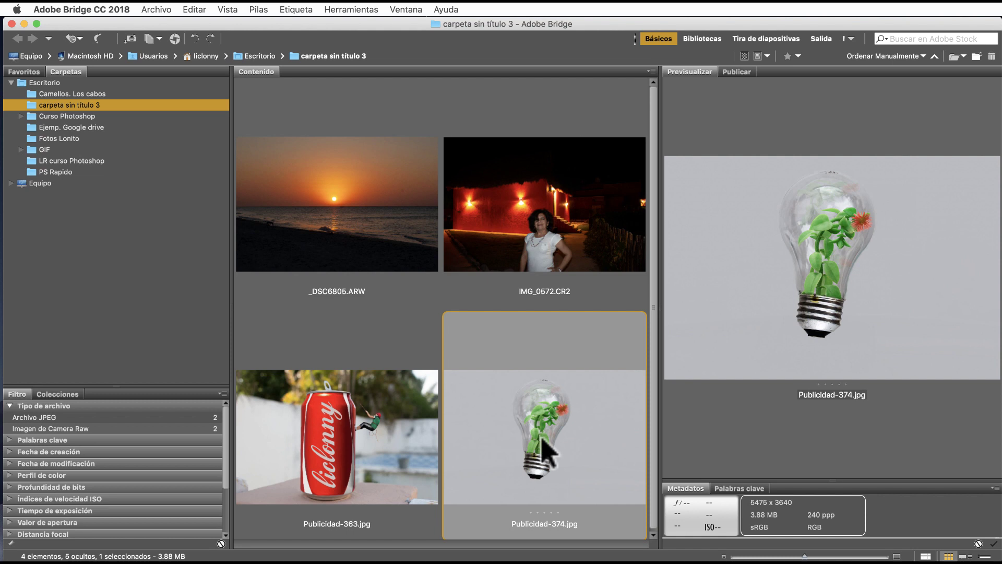
Step: Clear the selection, then select the lightbulb ad, soda-can ad, night portrait and sunset photo together
key(super+shift+a)
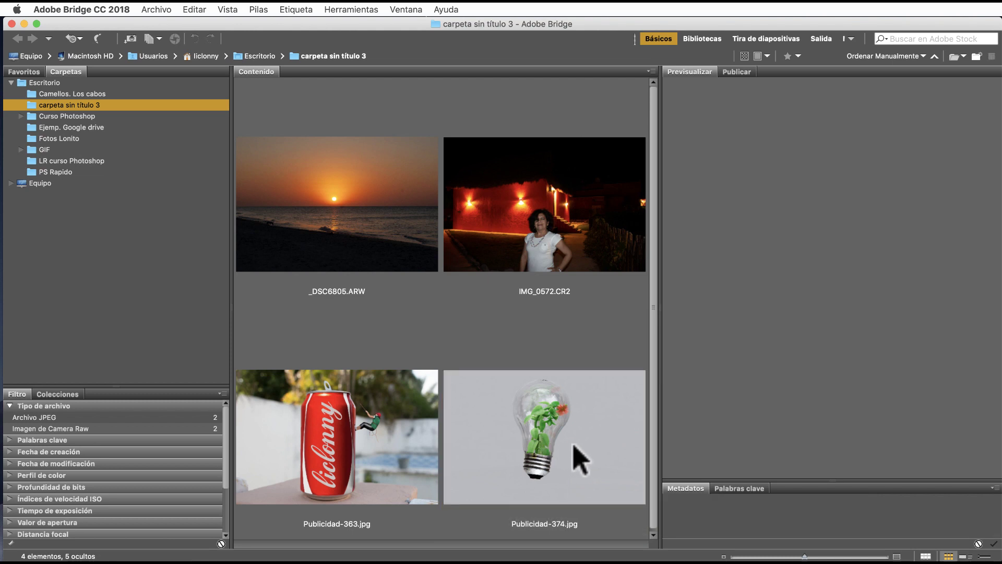
click(579, 460)
shift+click(406, 448)
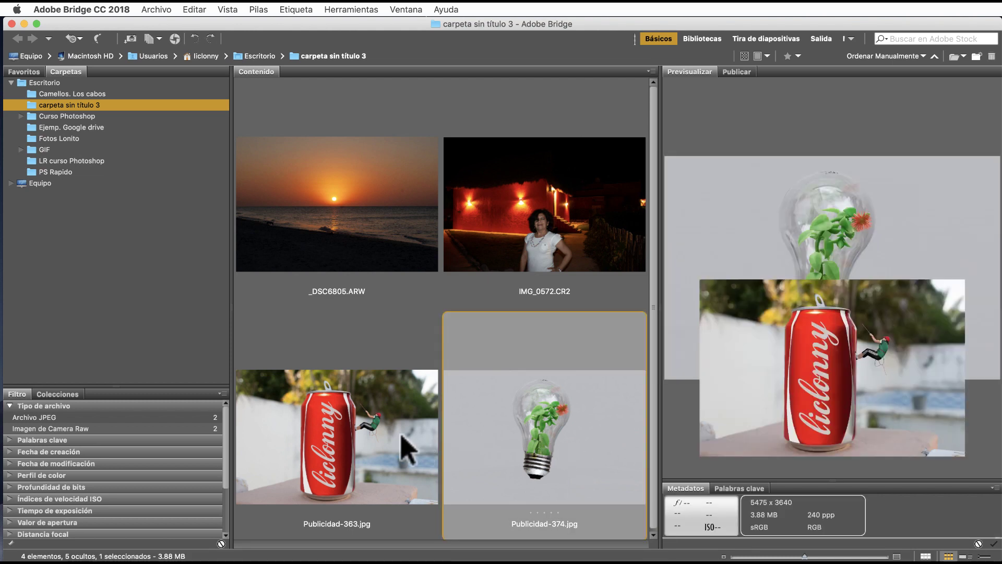
shift+click(581, 197)
shift+click(367, 205)
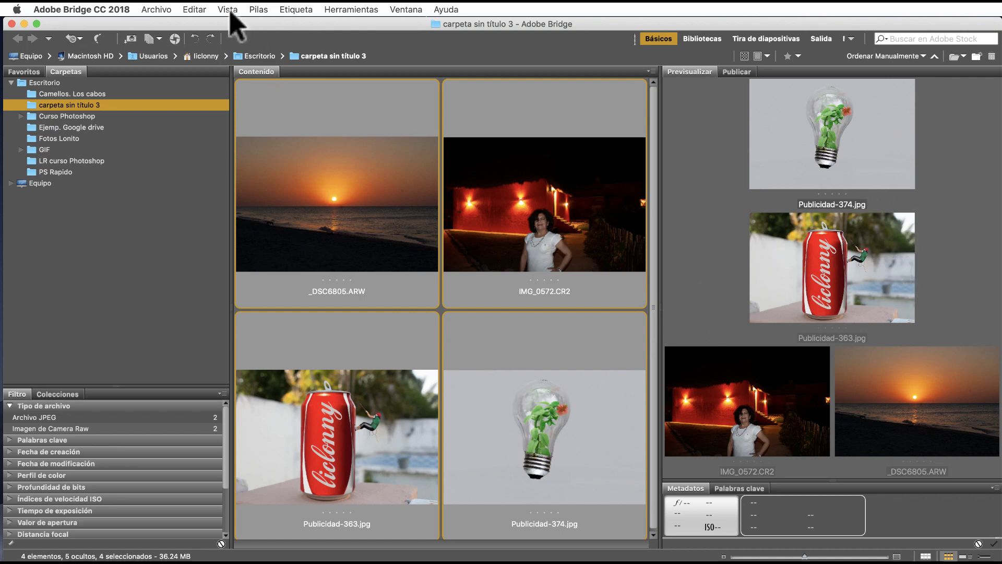
Step: Open the four selected images in Camera Raw via Archivo > Abrir en Camera Raw
click(164, 9)
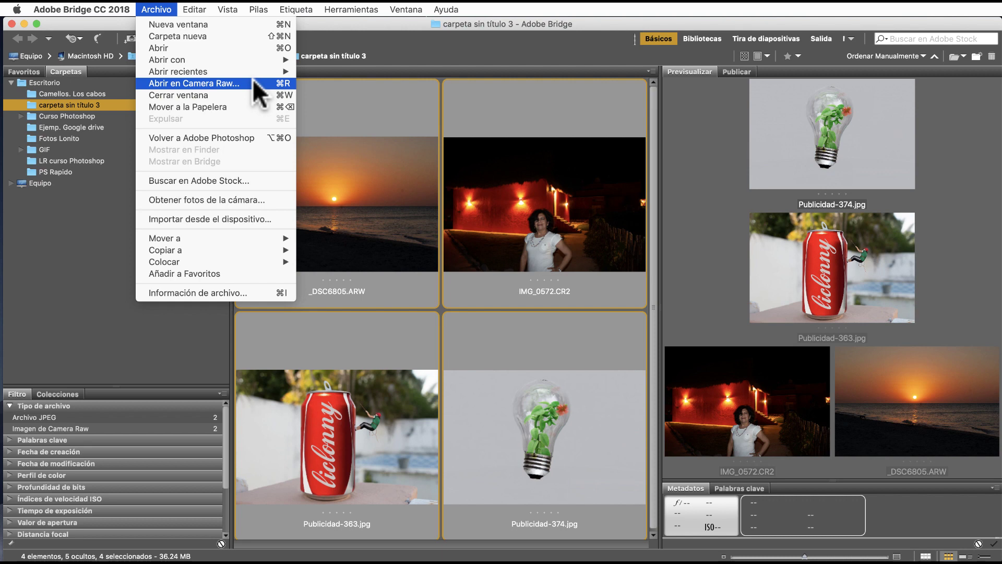
click(253, 81)
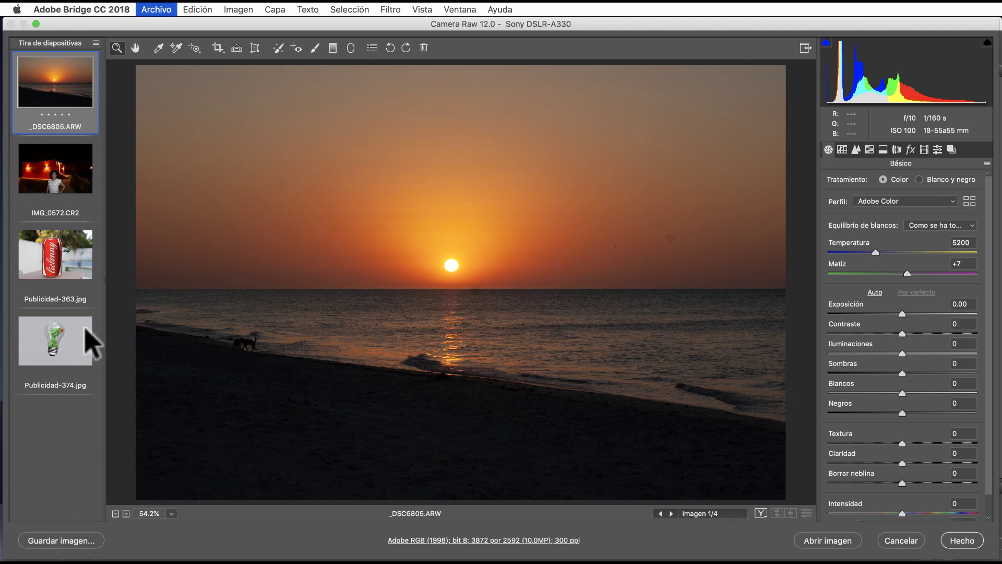
click(73, 172)
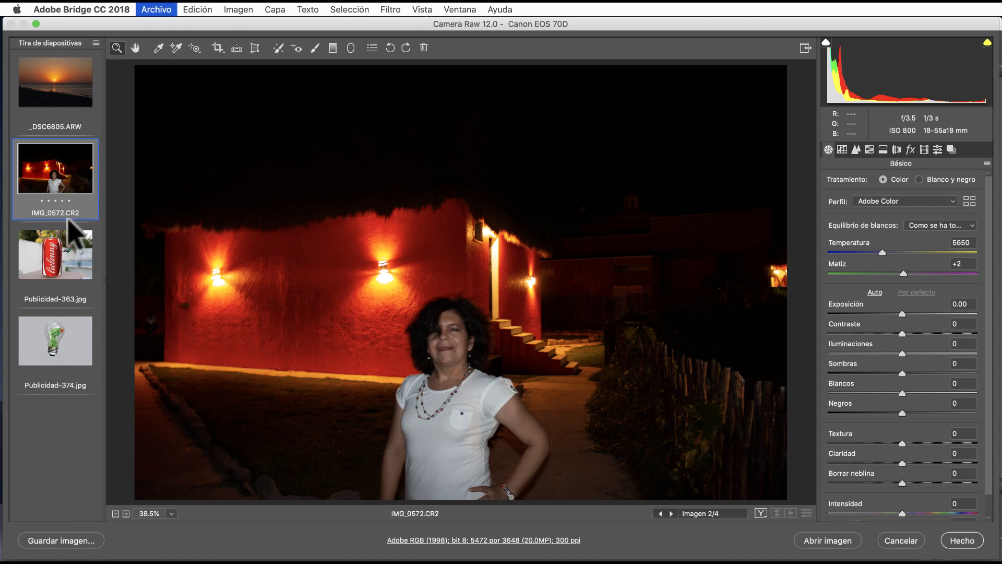
click(69, 258)
click(59, 356)
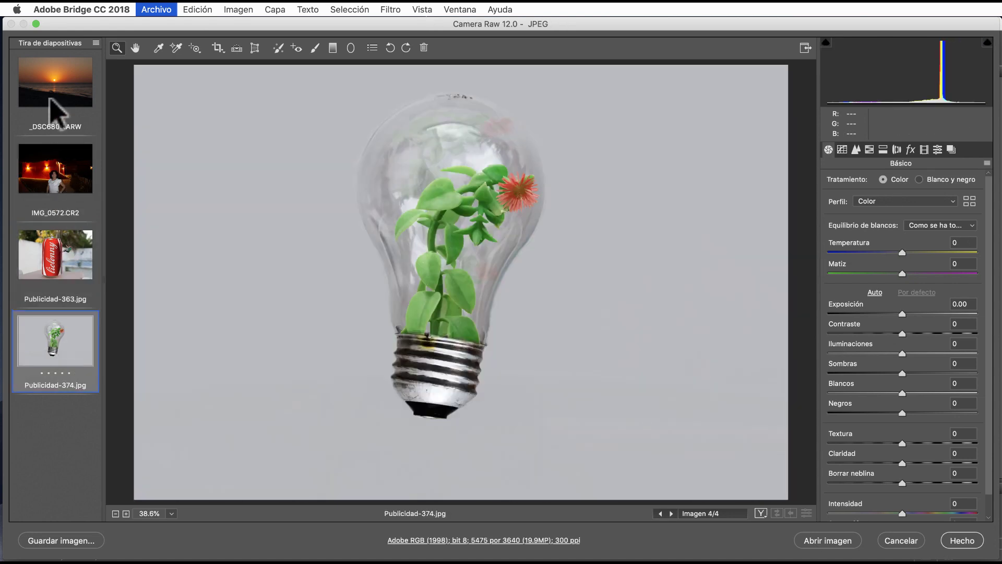
click(56, 110)
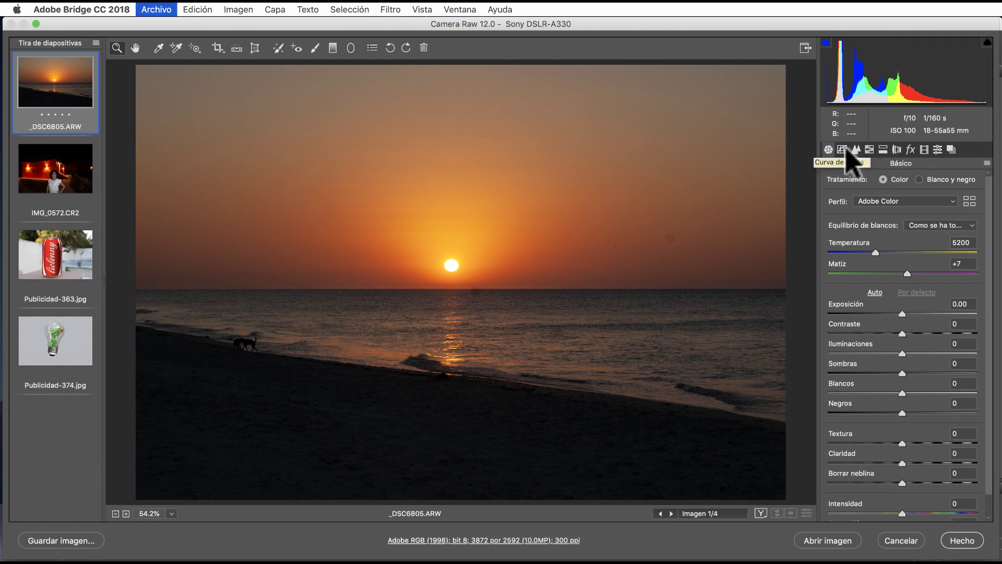
click(843, 149)
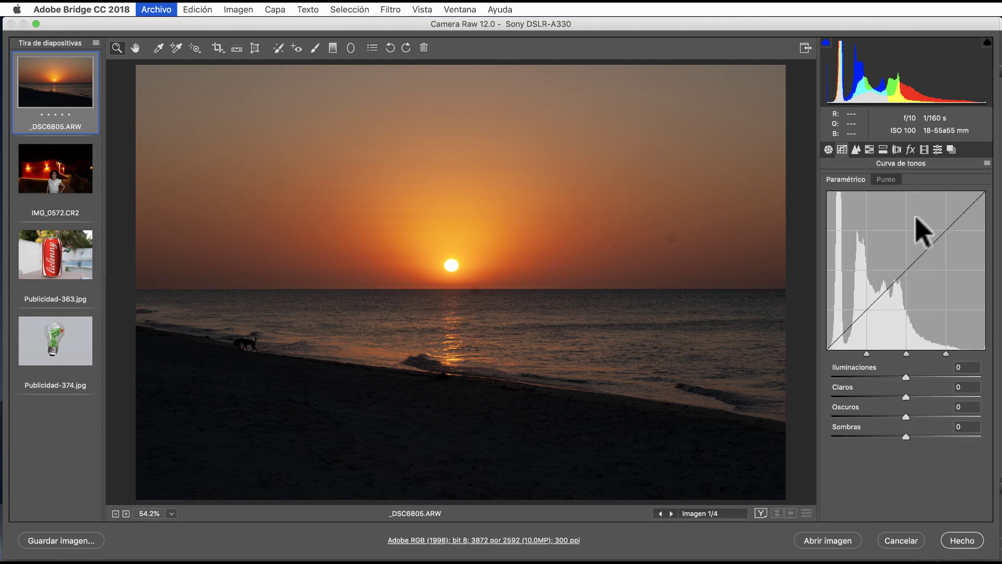
click(869, 150)
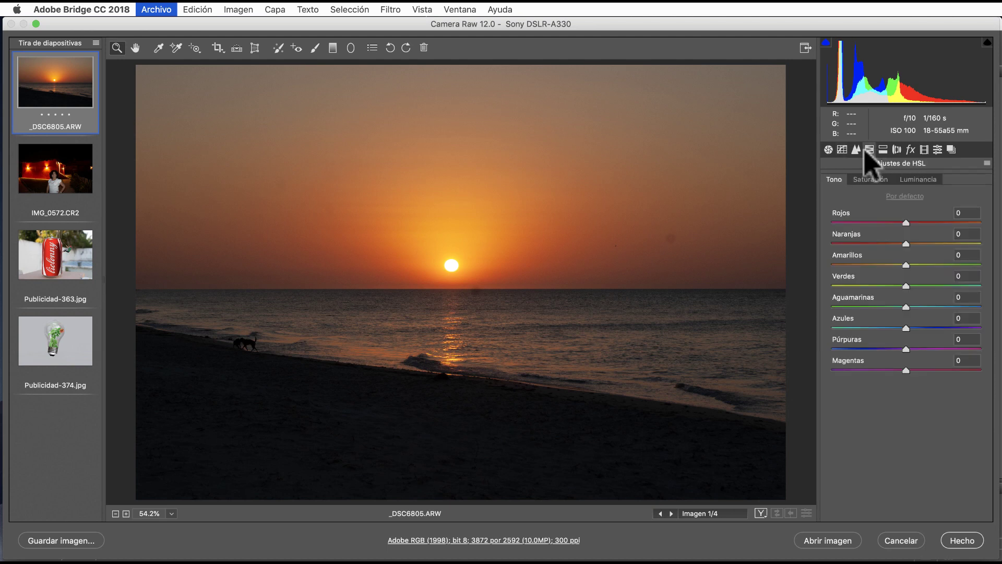
click(895, 149)
click(910, 150)
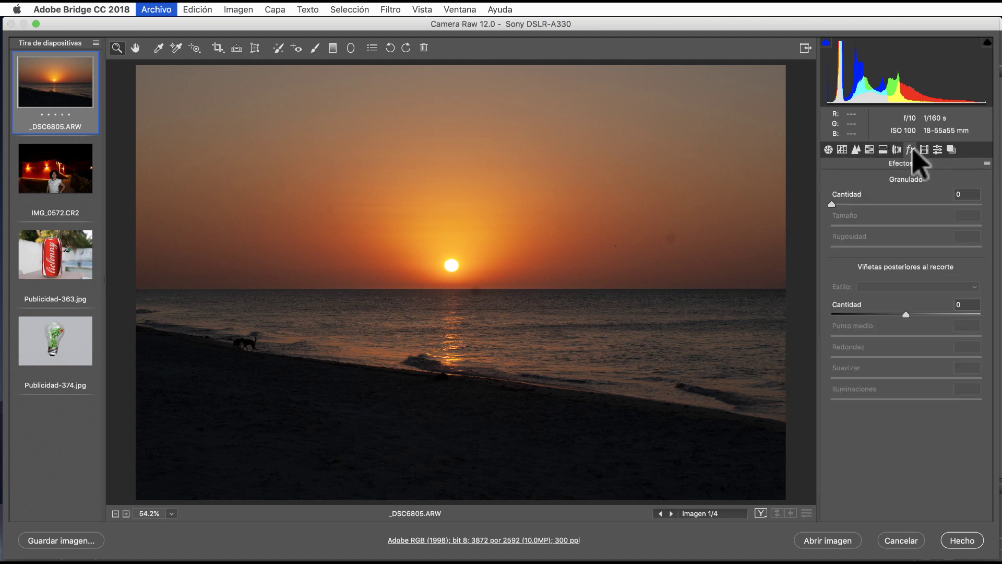
click(923, 150)
click(937, 150)
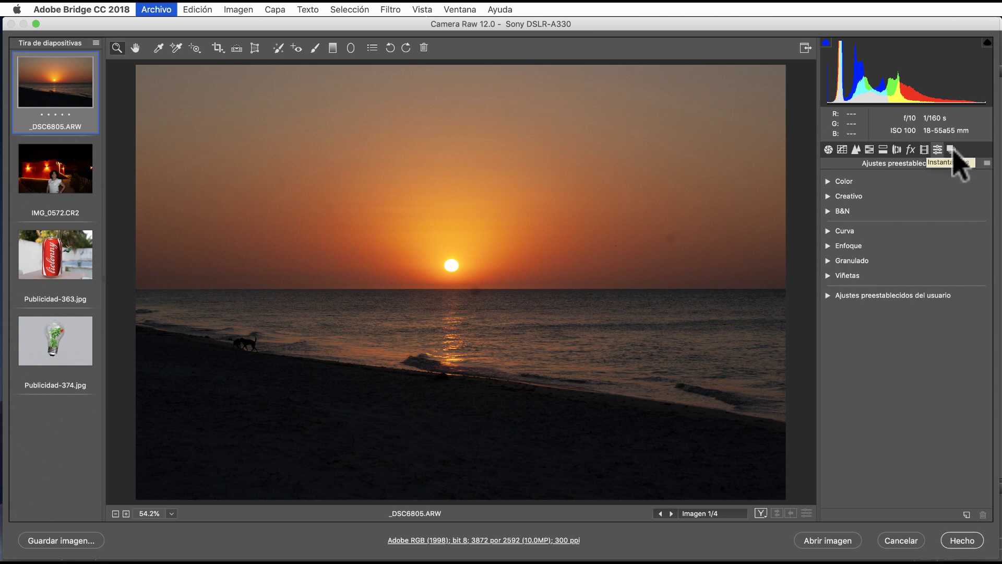
click(828, 150)
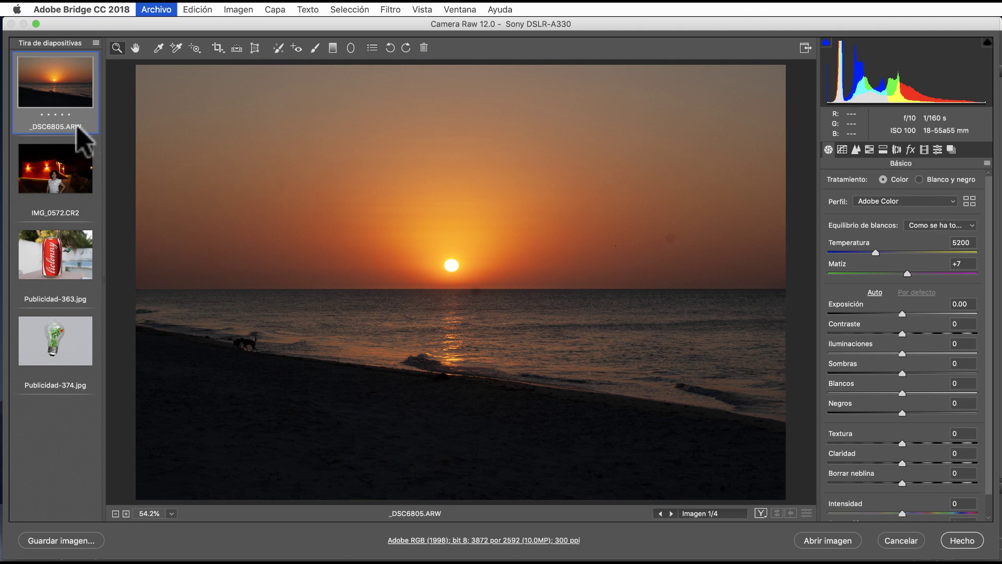
click(962, 225)
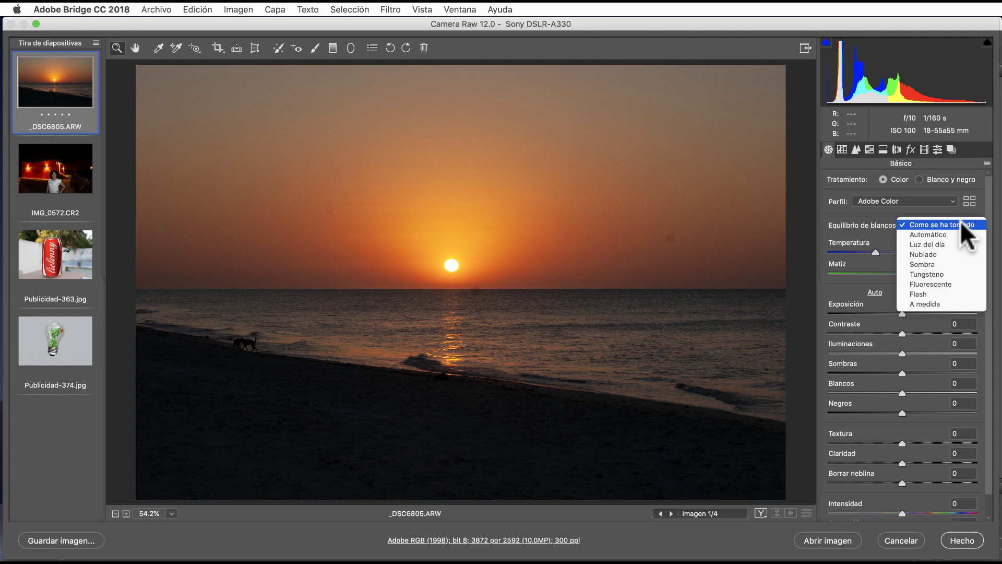
click(961, 224)
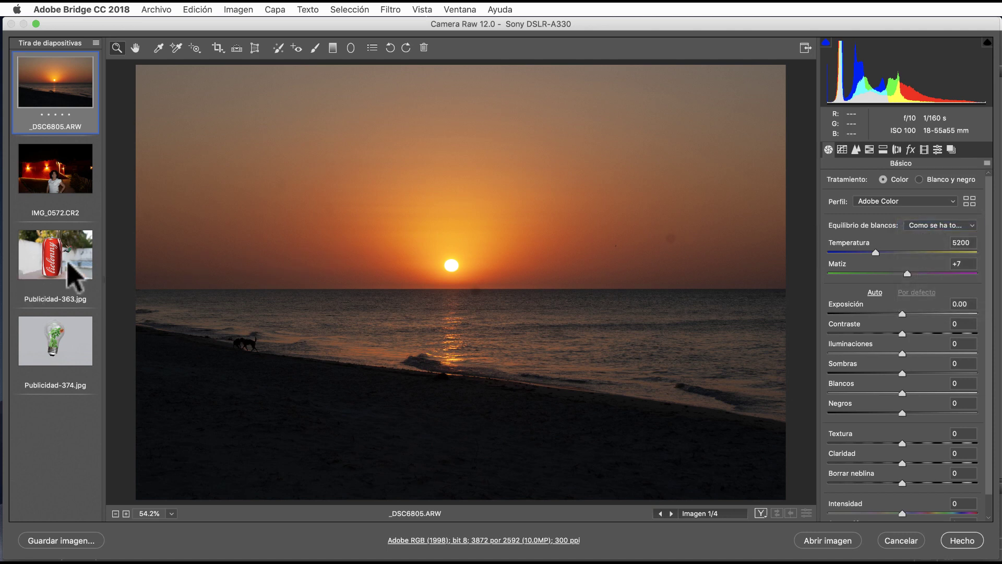
click(77, 271)
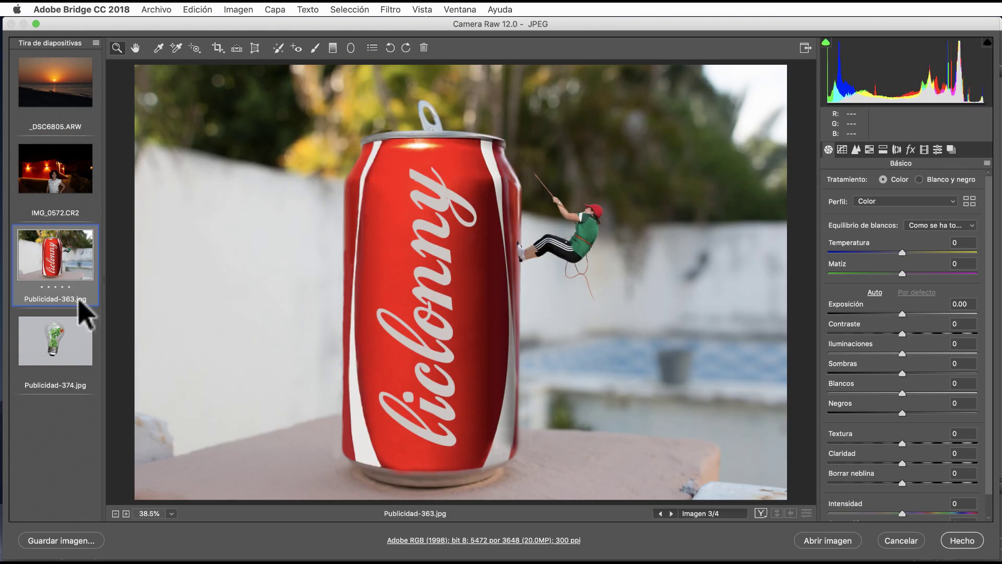
click(938, 221)
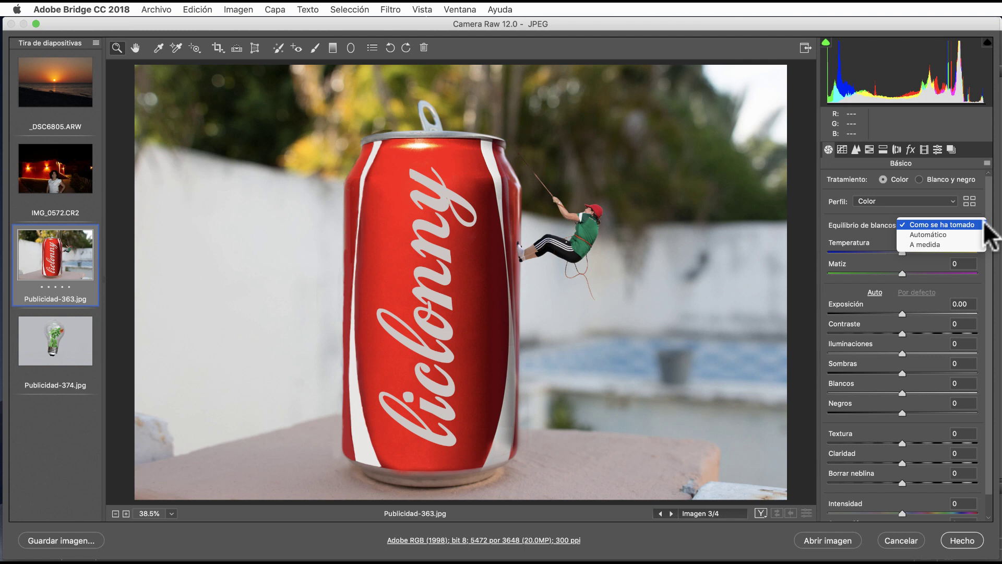
click(971, 224)
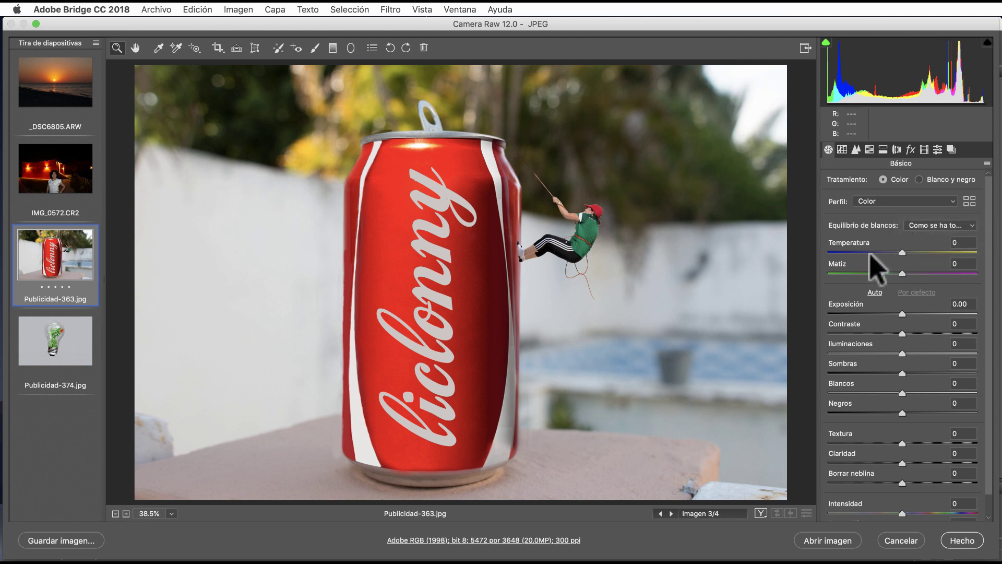
Step: On _DSC6805.ARW, warm Temperatura from 5200 to 7100, making the white balance A medida
click(85, 105)
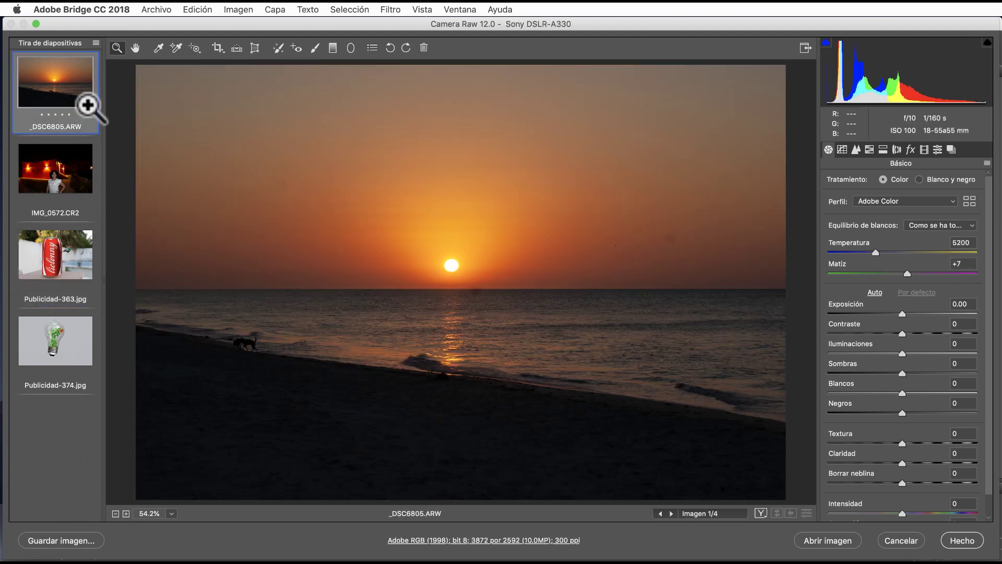
click(950, 225)
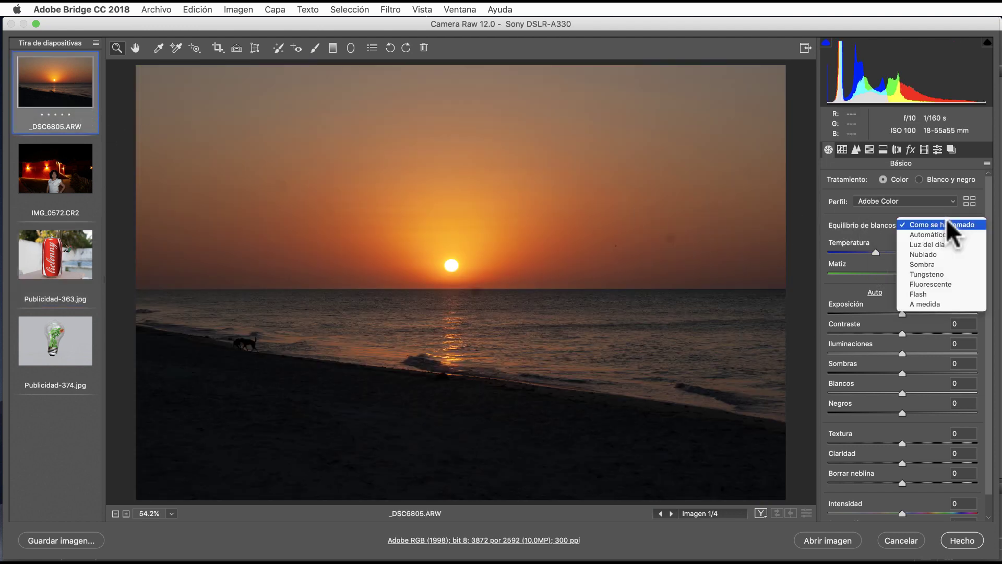
click(949, 224)
click(960, 223)
click(962, 223)
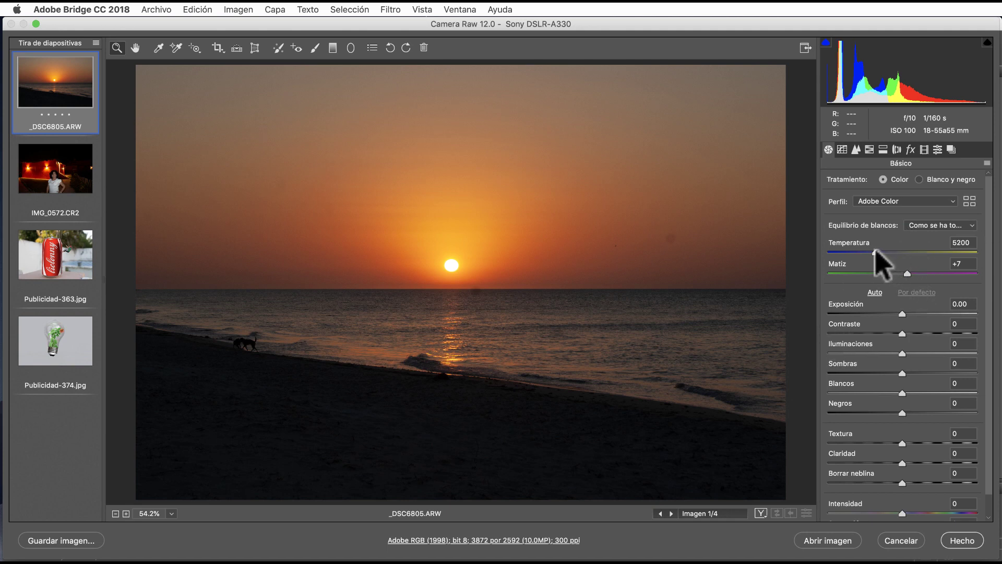
drag(874, 250, 934, 251)
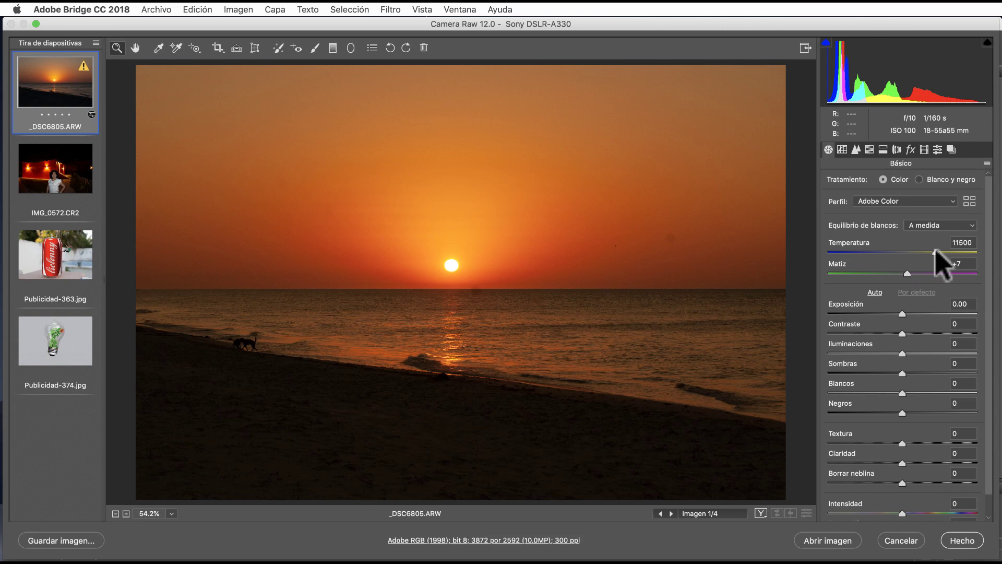
mouse_move(934, 251)
mouse_down()
mouse_move(860, 253)
mouse_move(903, 253)
mouse_up()
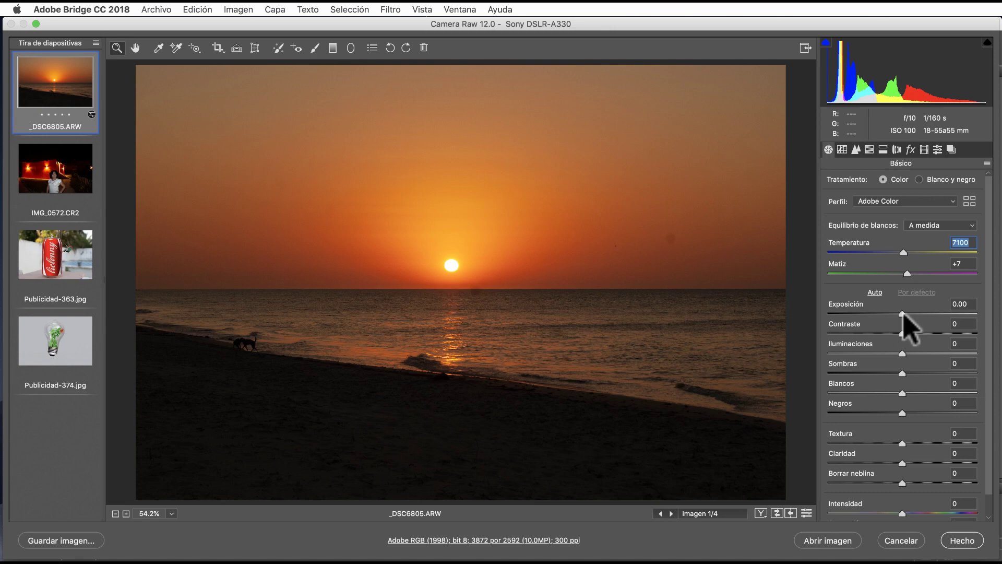
Step: Try bright and dark exposure extremes on the sunset photo, then settle Exposición at +0.75
drag(903, 313, 949, 313)
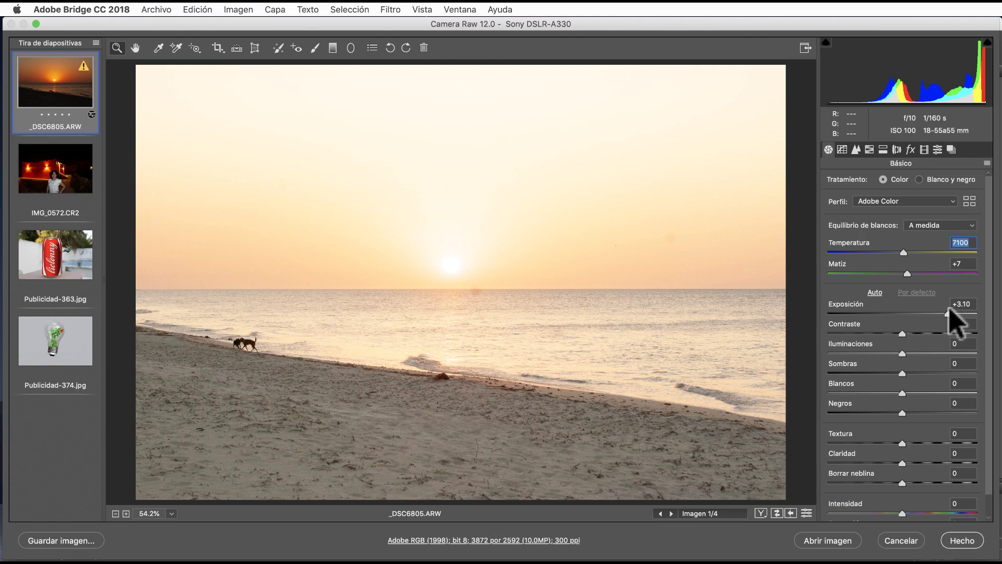
drag(948, 314, 829, 314)
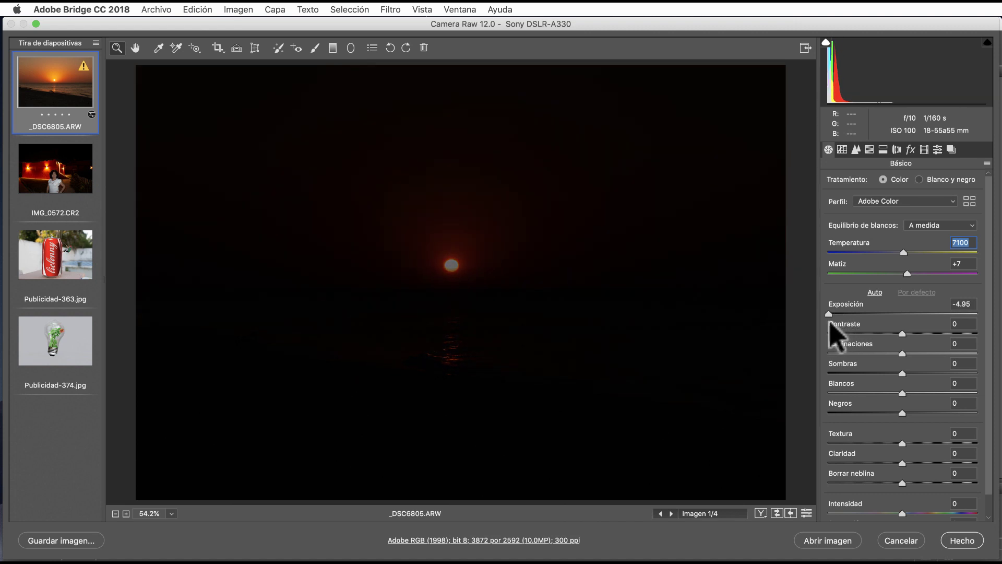
drag(829, 320, 914, 323)
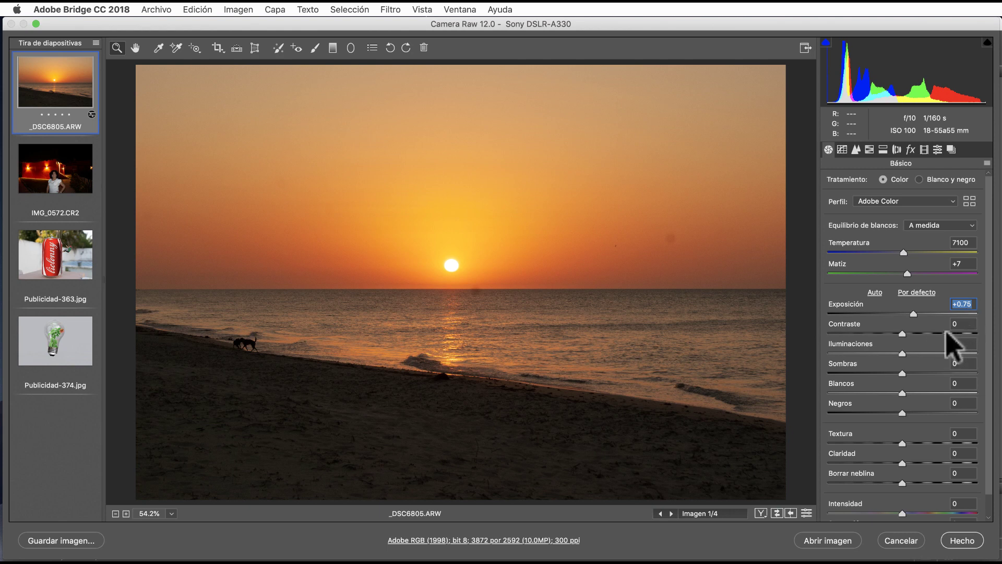
Step: Set Contraste +18, Iluminaciones +4, Sombras +38, Blancos -8 and Negros -38, testing Textura's extreme
drag(947, 363, 962, 364)
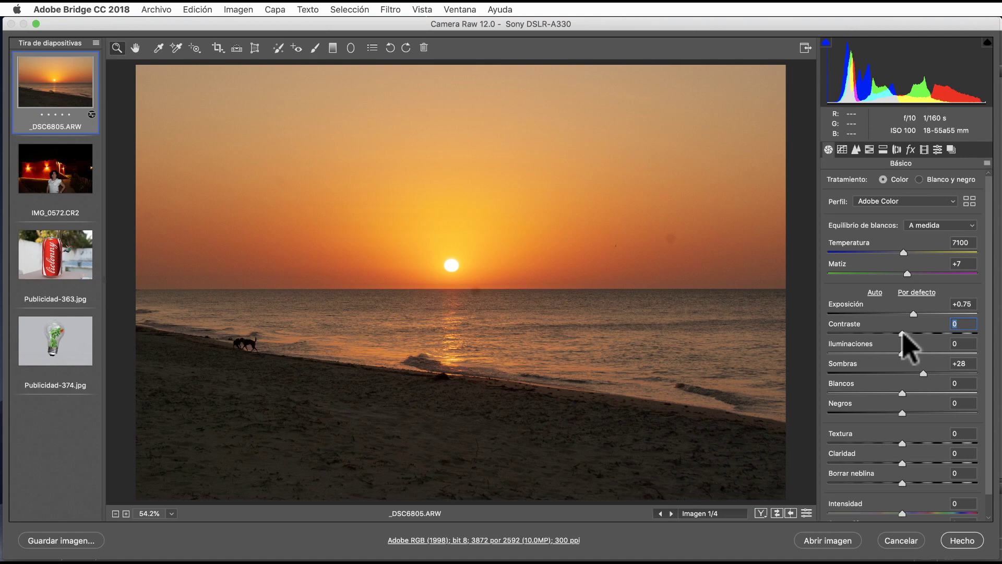
mouse_move(902, 333)
mouse_down()
mouse_move(954, 334)
mouse_move(851, 334)
mouse_move(919, 334)
mouse_move(890, 354)
mouse_move(842, 355)
mouse_move(950, 369)
mouse_move(783, 373)
mouse_move(984, 363)
mouse_move(841, 368)
mouse_move(948, 358)
mouse_move(852, 358)
mouse_move(928, 353)
mouse_move(838, 381)
mouse_move(790, 377)
mouse_move(994, 379)
mouse_move(915, 381)
mouse_move(928, 371)
mouse_up()
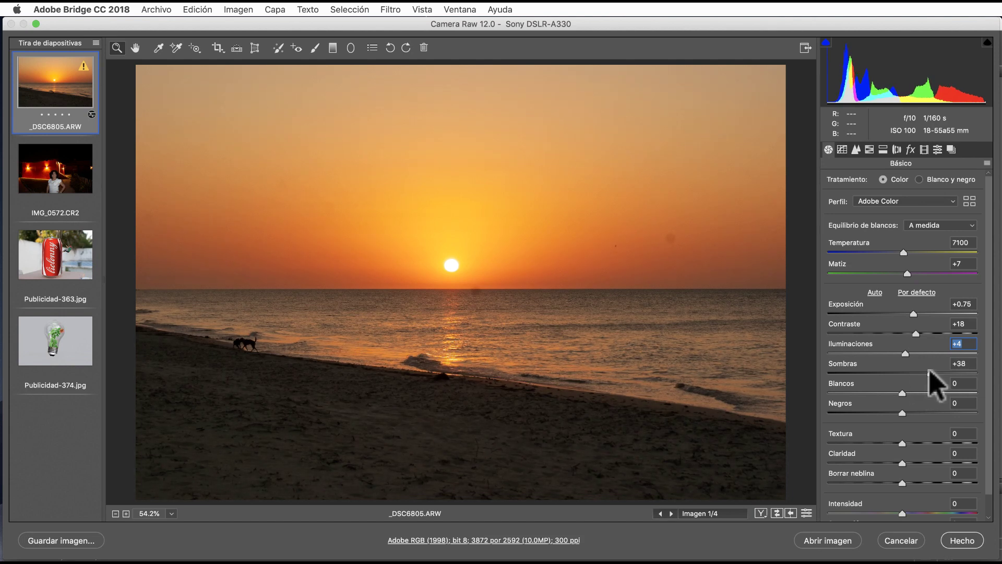
mouse_move(902, 393)
mouse_down()
mouse_move(846, 394)
mouse_move(896, 400)
mouse_up()
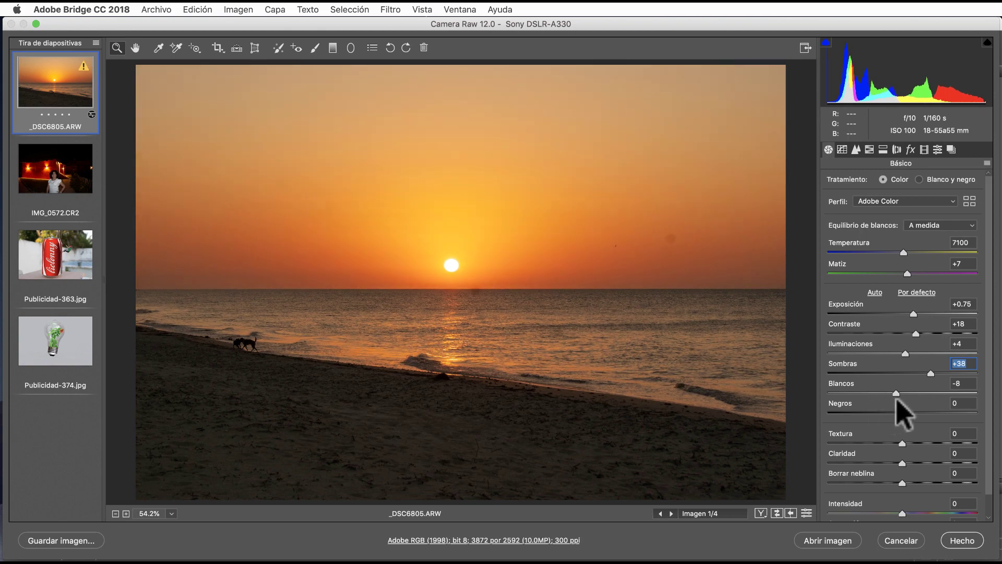
mouse_move(902, 413)
mouse_down()
mouse_move(812, 425)
mouse_move(870, 426)
mouse_up()
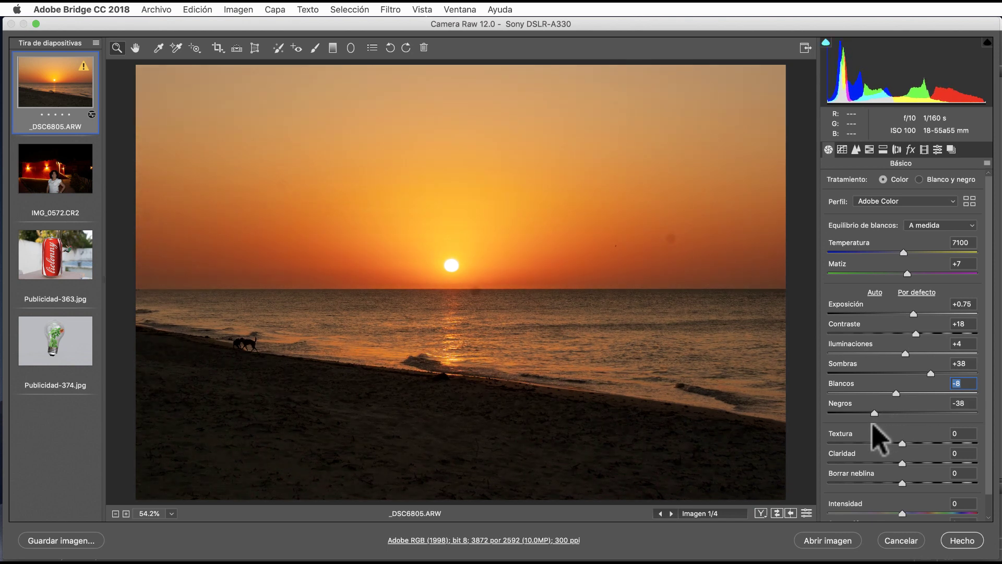
key(Tab)
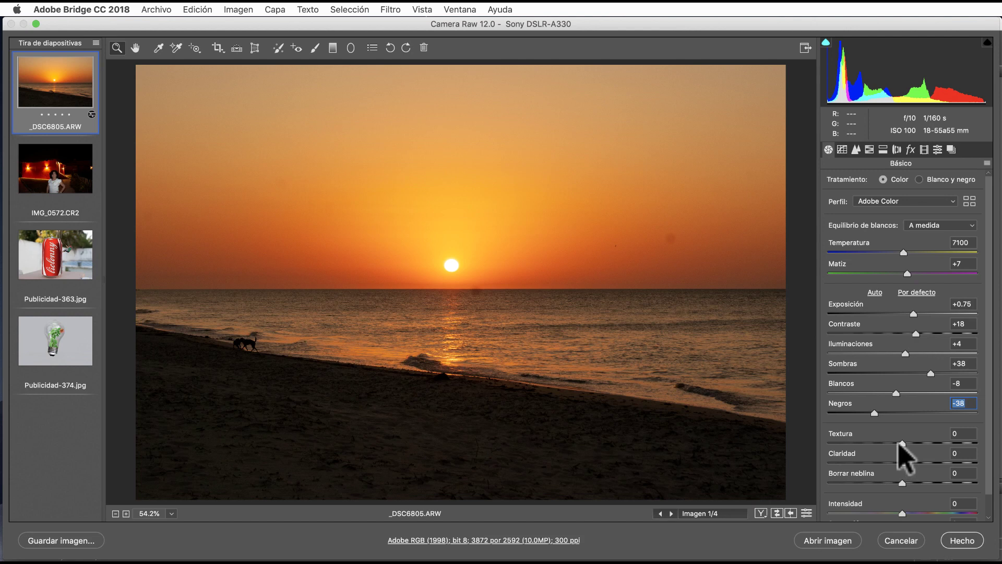
mouse_move(899, 443)
mouse_down()
mouse_move(995, 444)
mouse_move(838, 475)
mouse_move(708, 481)
mouse_up()
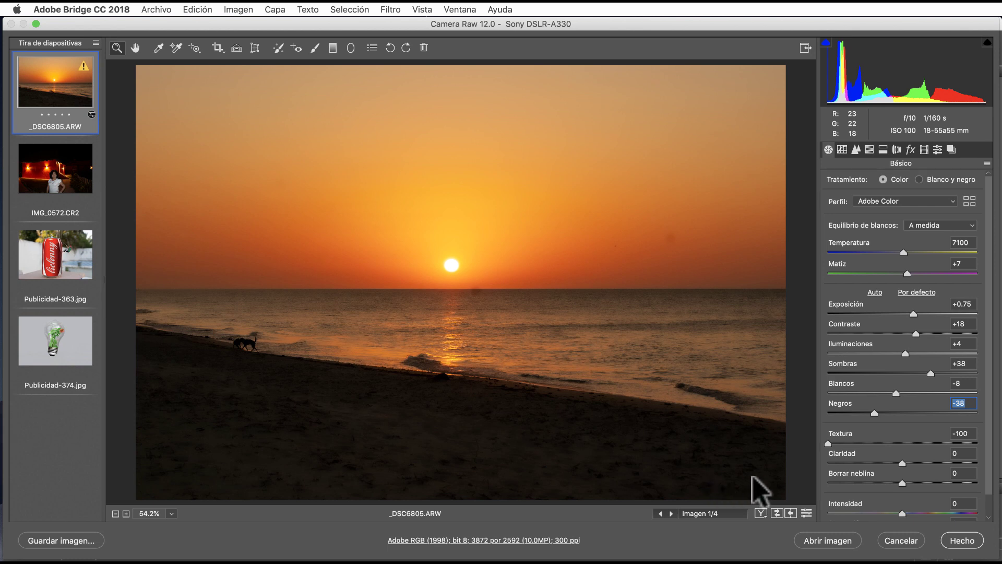
Step: Bring Textura to +10, Claridad to +37 and Borrar neblina to +8 on the sunset photo
mouse_move(827, 443)
mouse_down()
mouse_move(838, 470)
mouse_move(856, 474)
mouse_move(869, 463)
mouse_move(992, 463)
mouse_move(788, 495)
mouse_move(950, 493)
mouse_move(968, 483)
mouse_move(896, 484)
mouse_move(935, 483)
mouse_up()
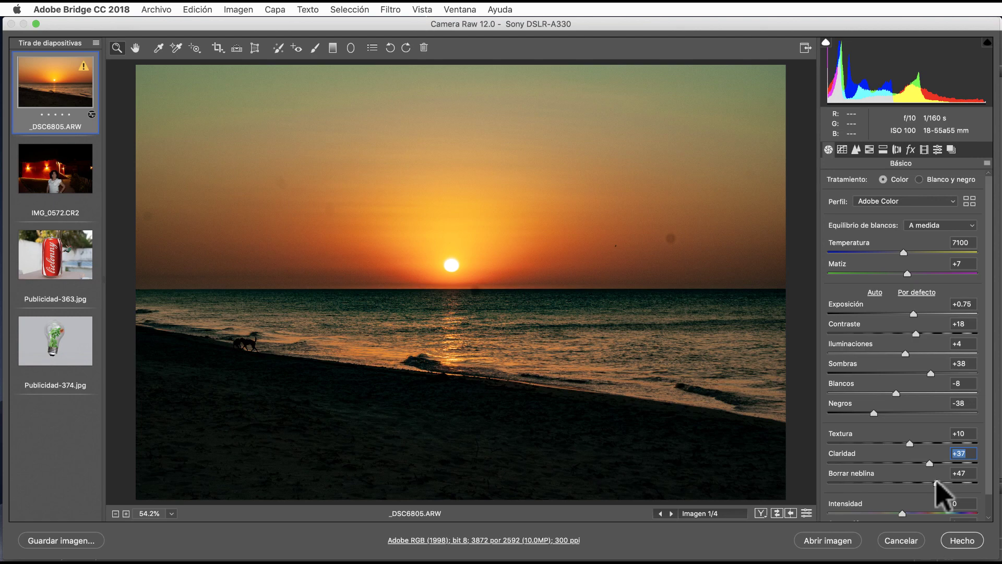
mouse_move(935, 482)
mouse_down()
mouse_move(872, 483)
mouse_move(908, 483)
mouse_up()
click(900, 483)
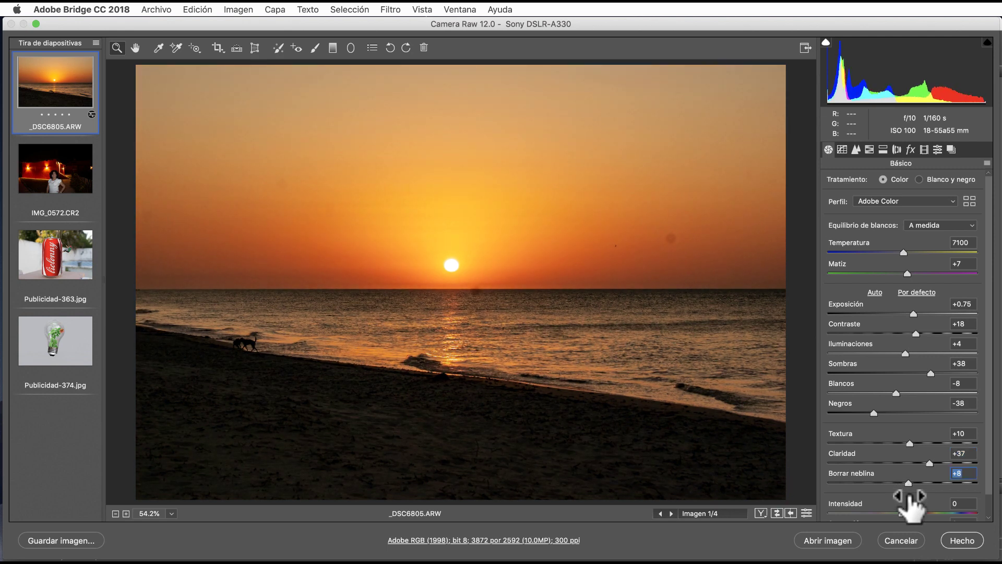
Step: Set Intensidad to +10, comparing before and after with the preview toggle
scroll(915, 501, down, 2)
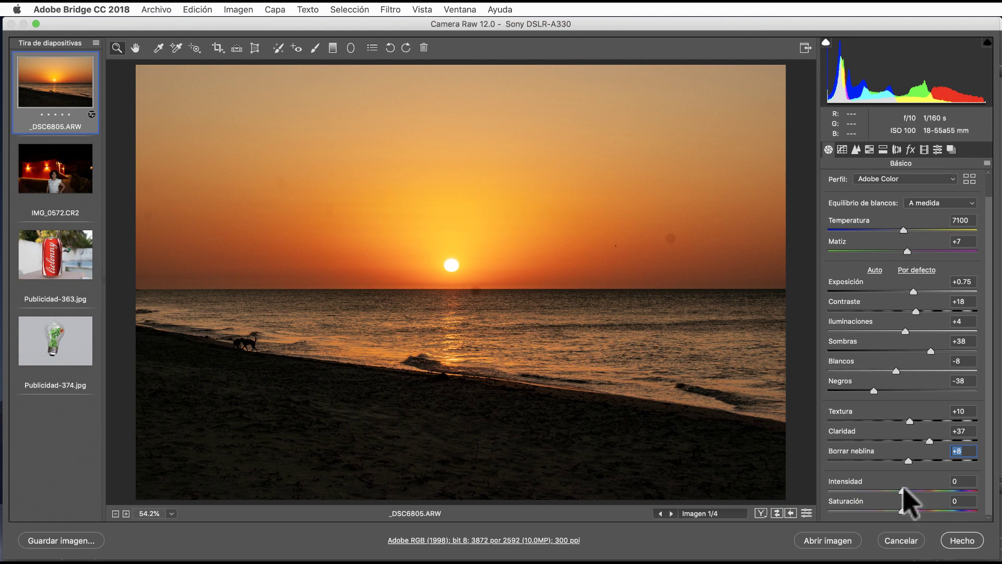
mouse_move(902, 490)
mouse_down()
mouse_move(988, 491)
mouse_move(757, 517)
mouse_up()
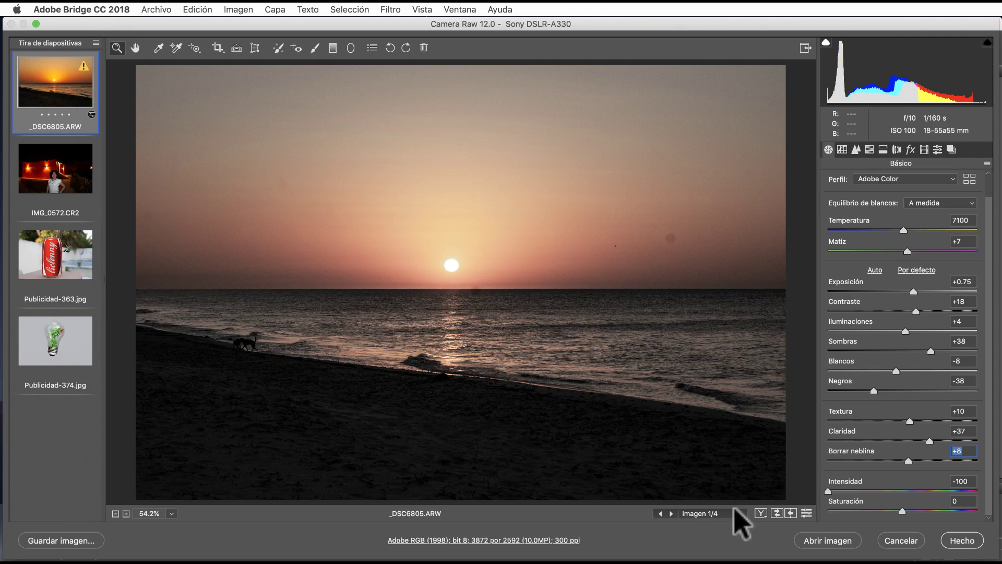
click(807, 513)
click(807, 513)
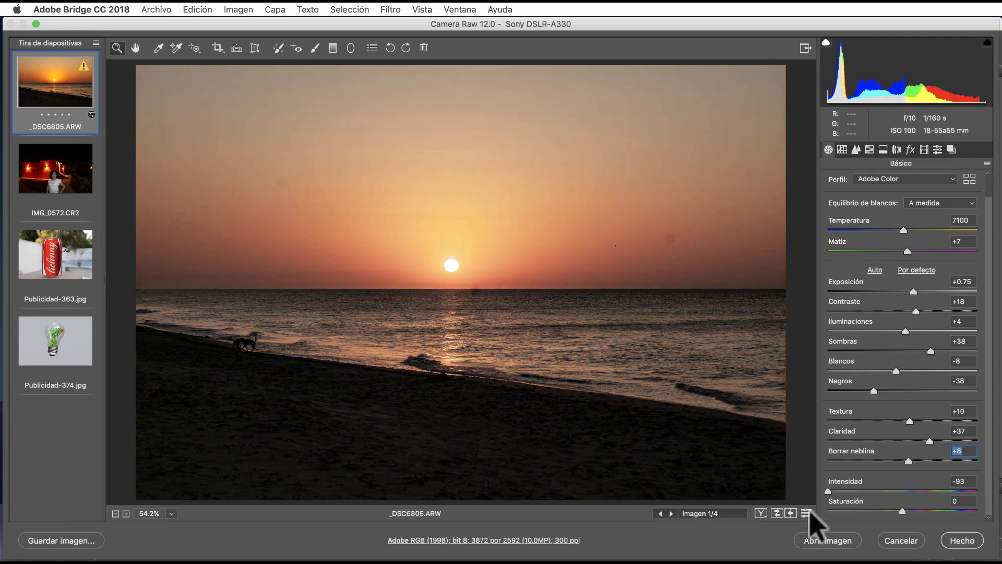
key(p)
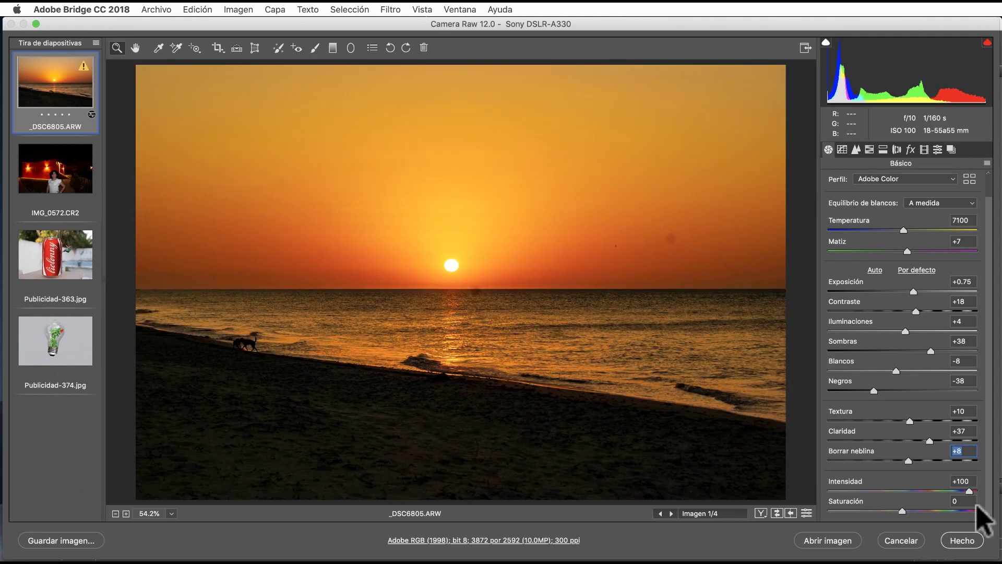
key(p)
drag(856, 491, 907, 491)
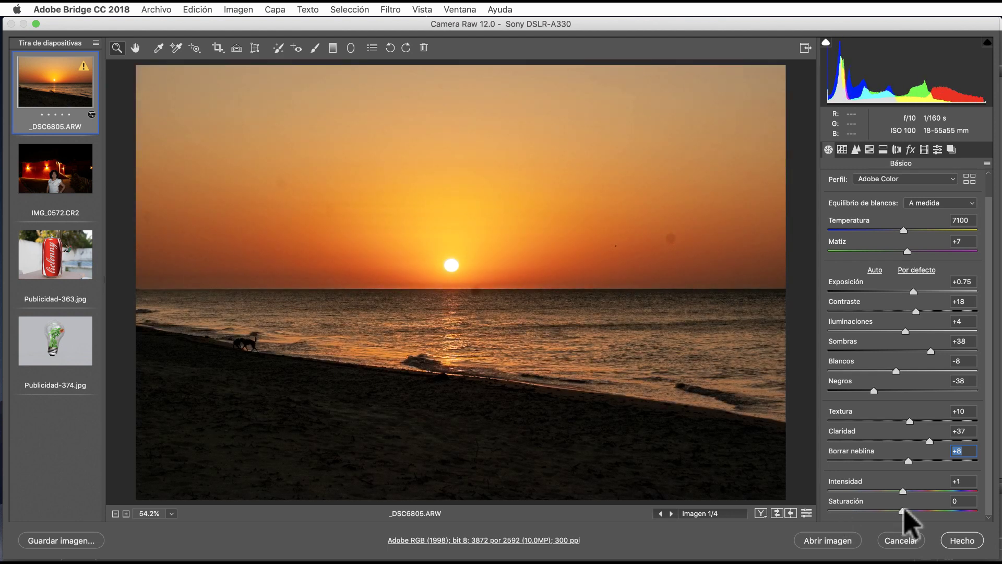
key(Tab)
key(Up)
key(Up)
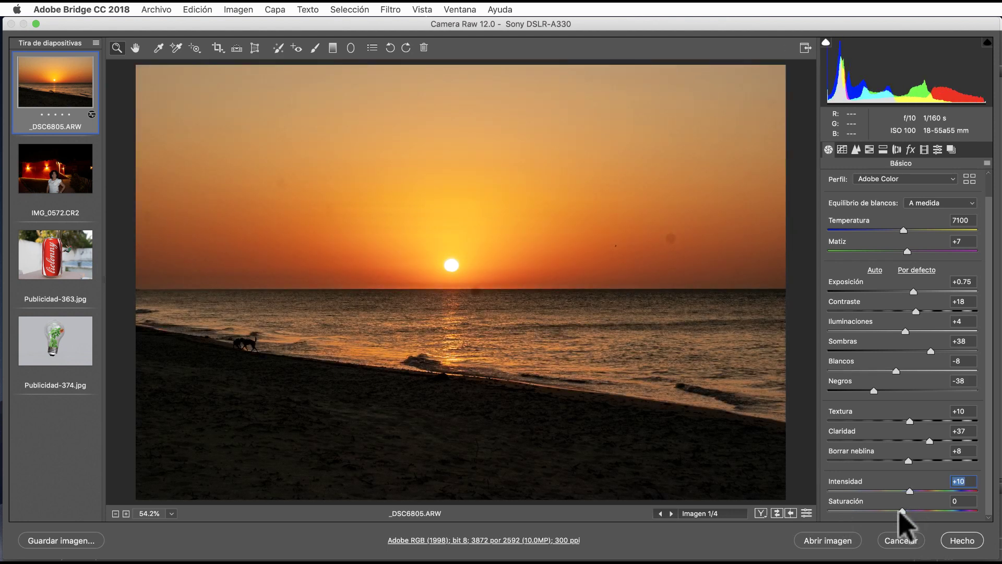
Step: Test full and zero Saturación, then settle it at +7
drag(900, 510, 977, 511)
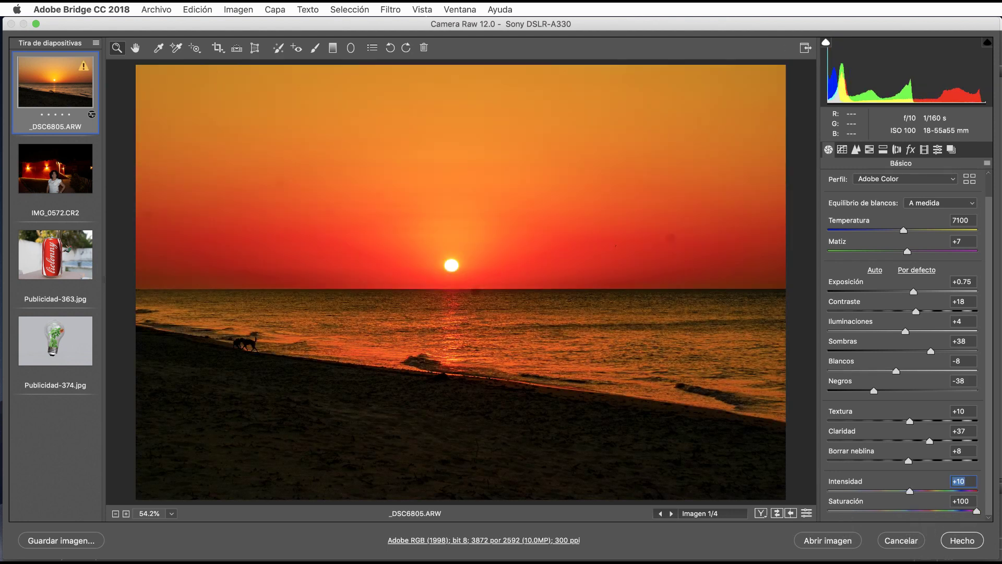
drag(976, 511, 771, 525)
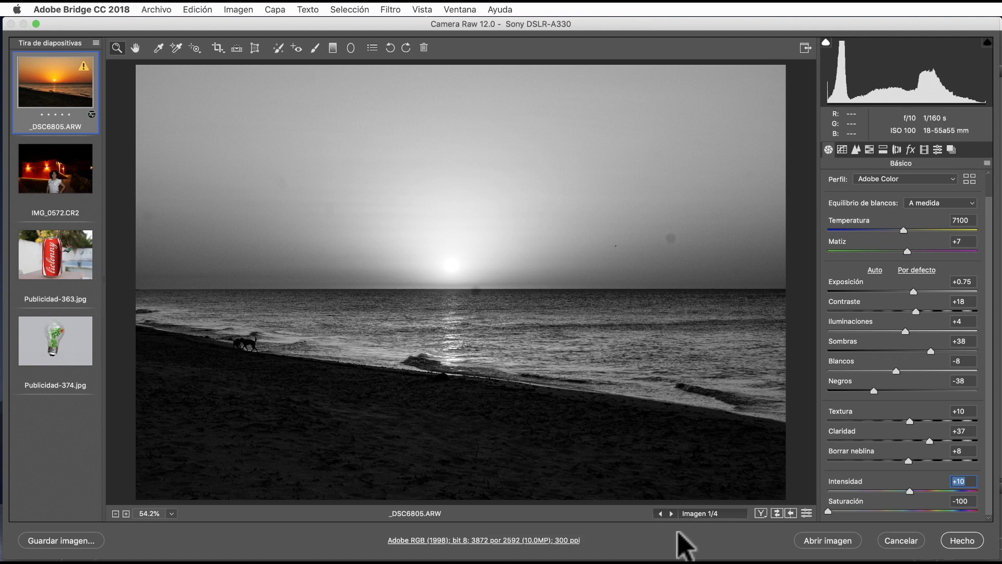
drag(623, 532, 907, 518)
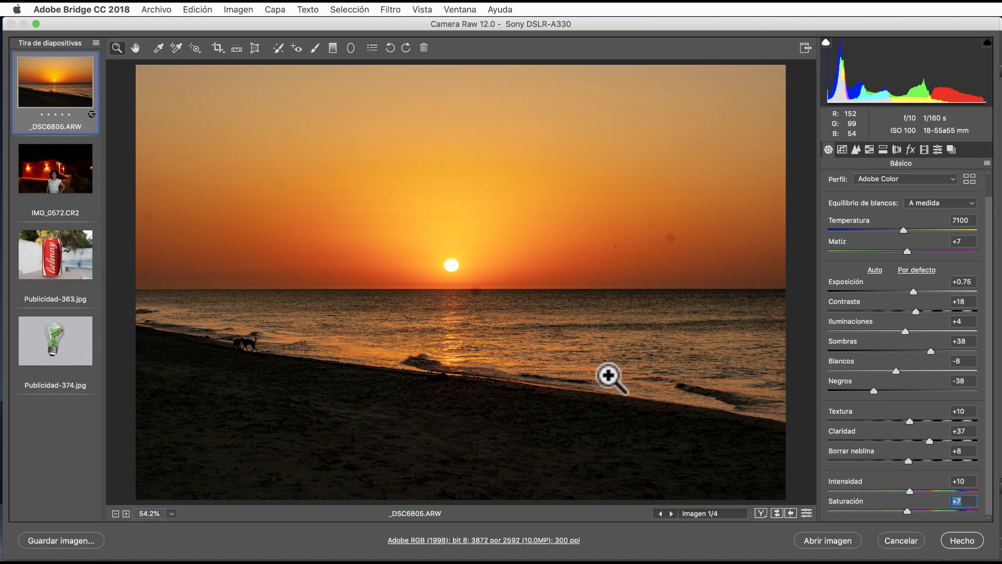
key(ctrl+alt+r)
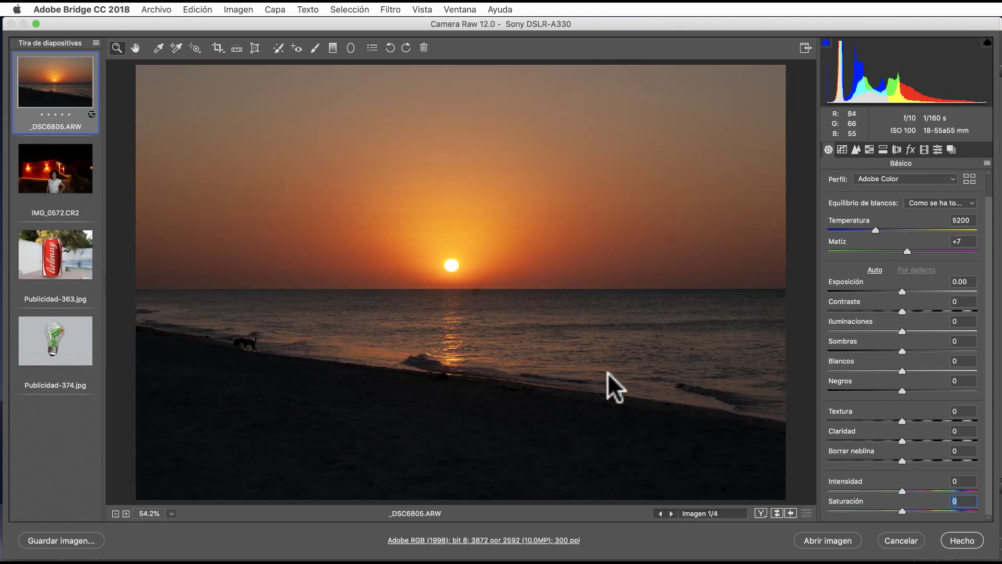
key(ctrl+z)
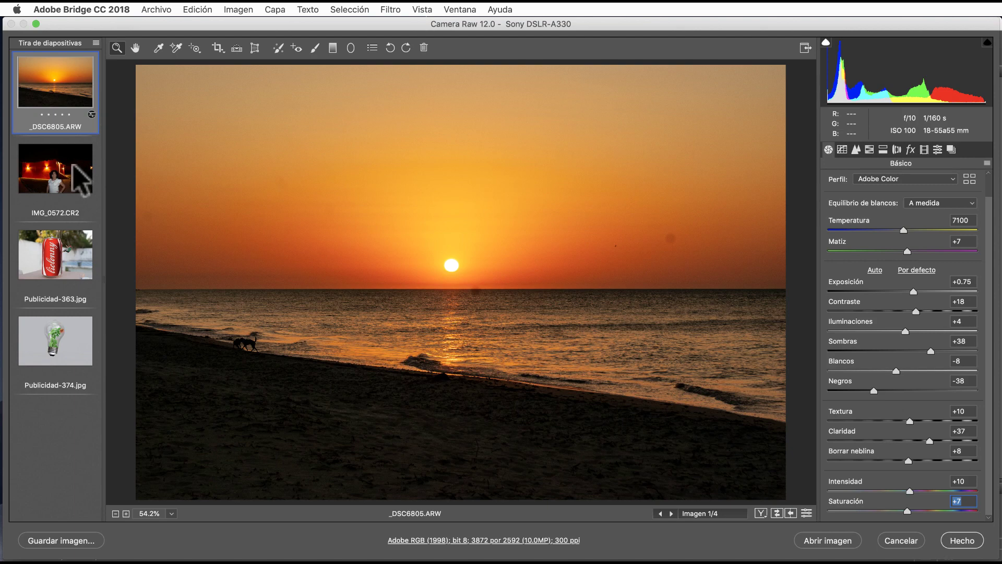
Step: Switch to IMG_0572.CR2 and warm Temperatura to 7650 for an A medida white balance
click(73, 168)
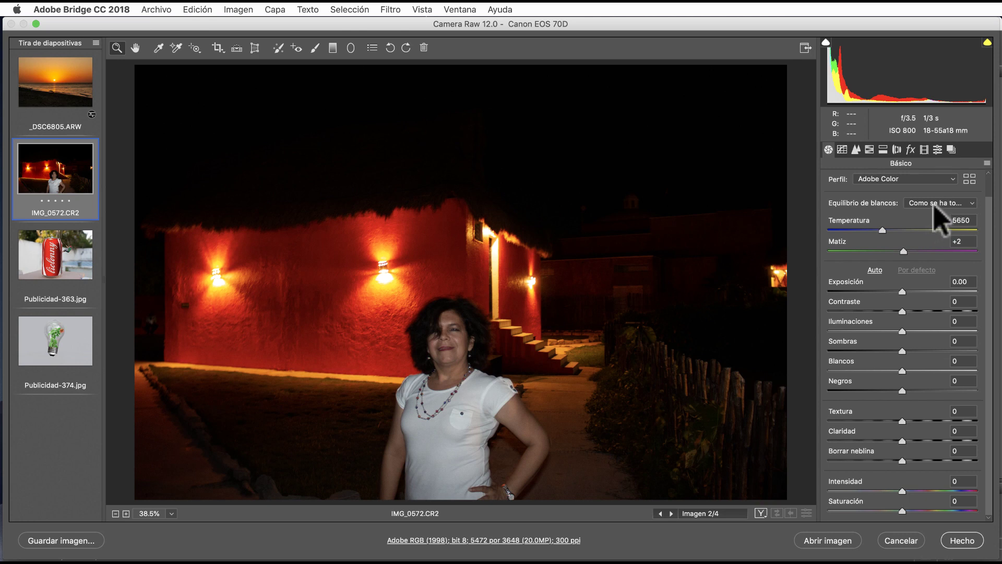
click(941, 202)
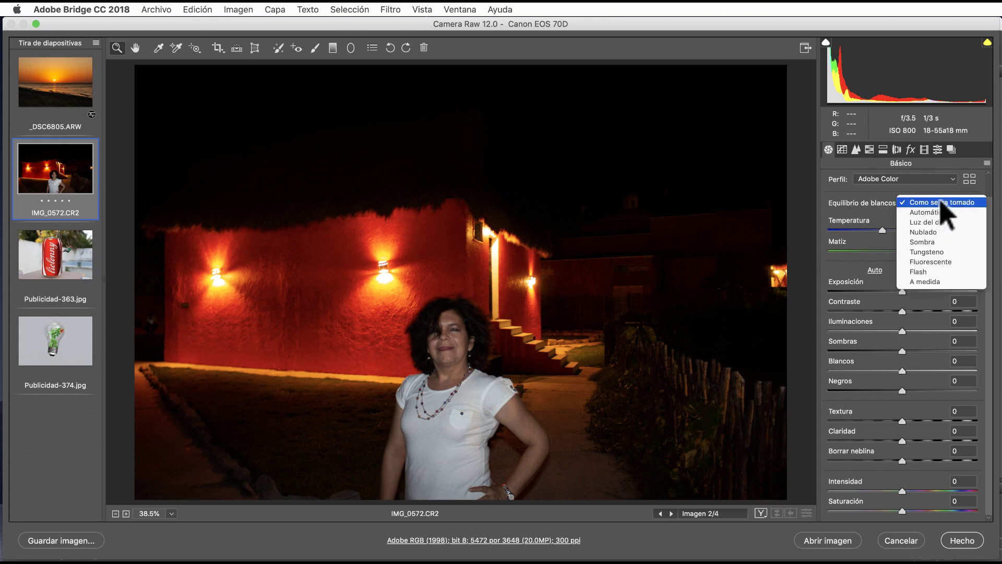
click(941, 203)
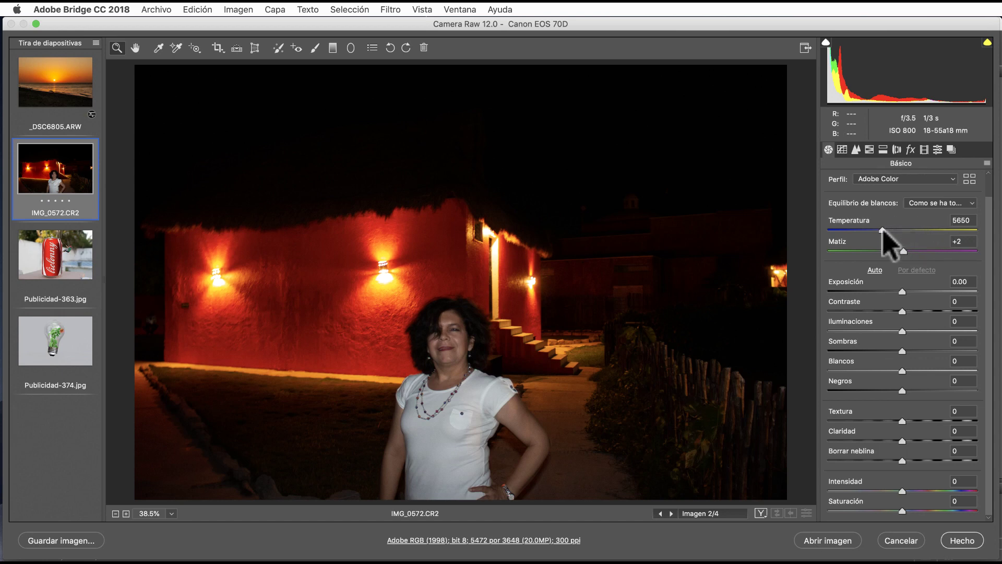
mouse_move(883, 229)
mouse_down()
mouse_move(962, 230)
mouse_move(821, 246)
mouse_move(912, 237)
mouse_up()
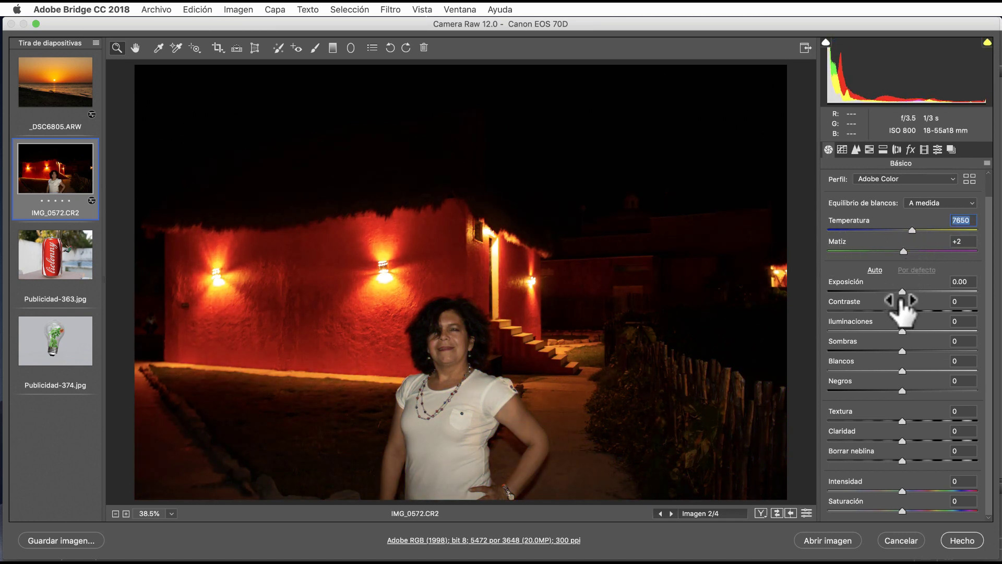
Step: Set the night portrait's Exposición +0.95, Contraste -13, Iluminaciones +38 and Sombras +27
drag(903, 293, 917, 291)
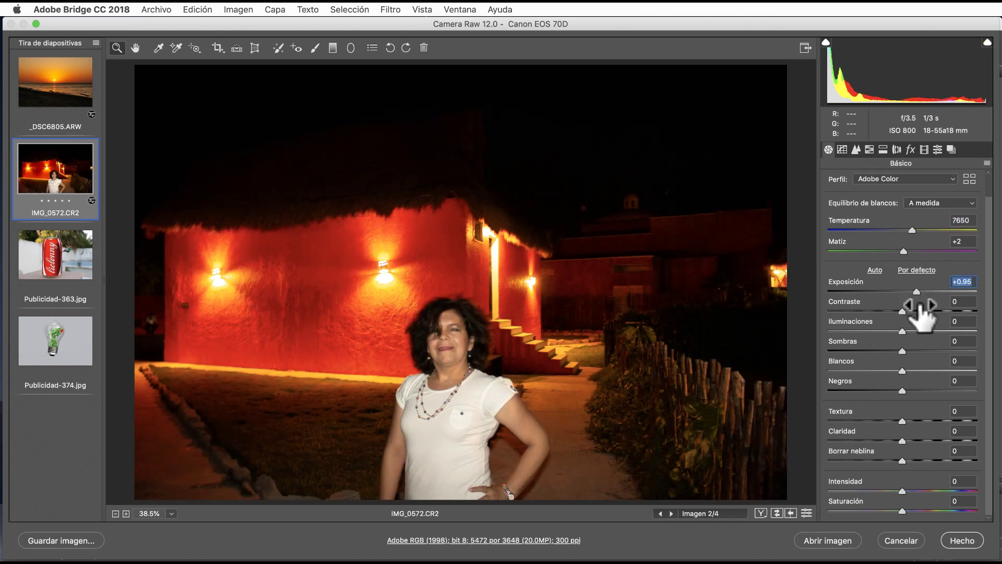
mouse_move(902, 311)
mouse_down()
mouse_move(845, 312)
mouse_move(893, 317)
mouse_up()
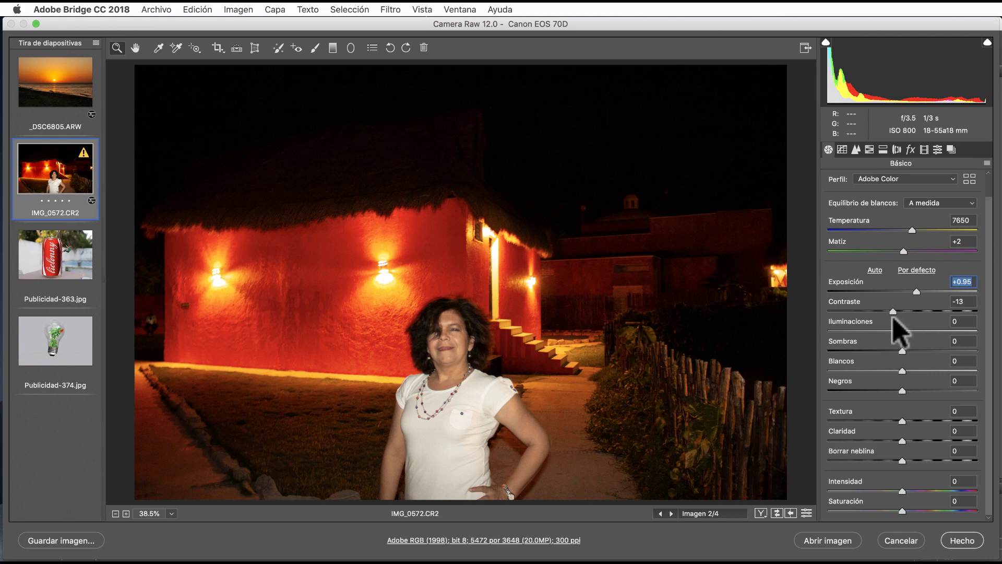
click(892, 318)
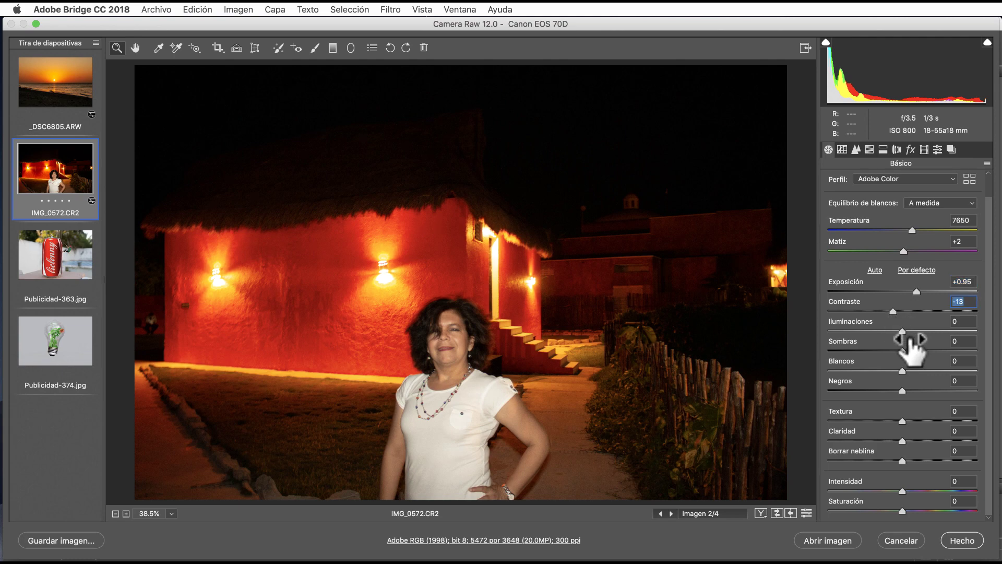
drag(901, 331, 930, 324)
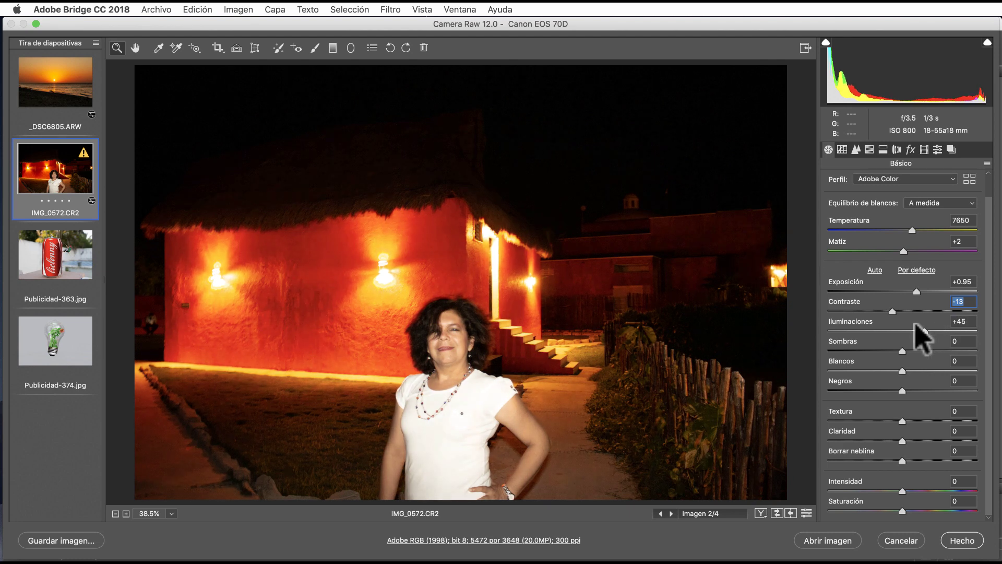
click(930, 328)
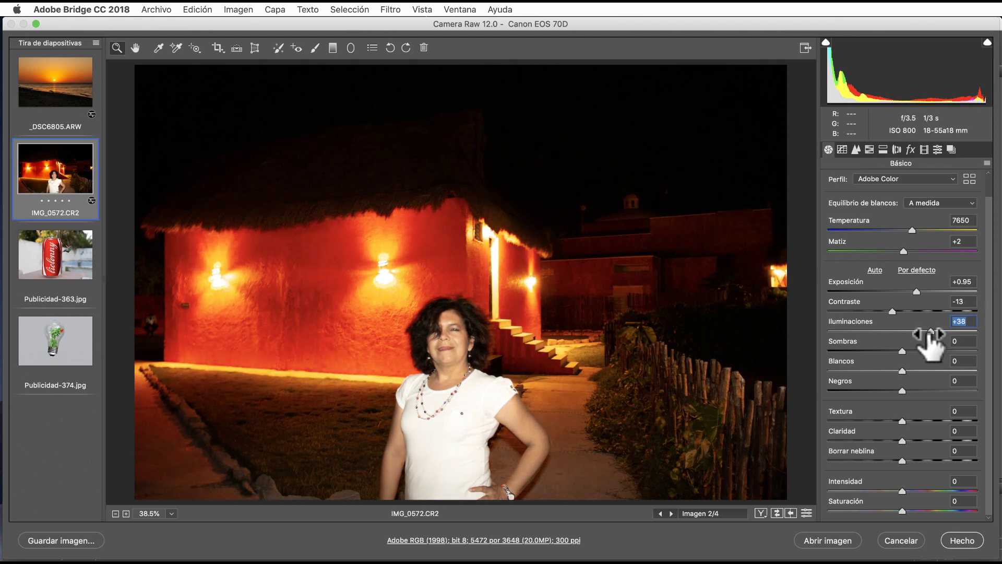
drag(901, 350, 808, 360)
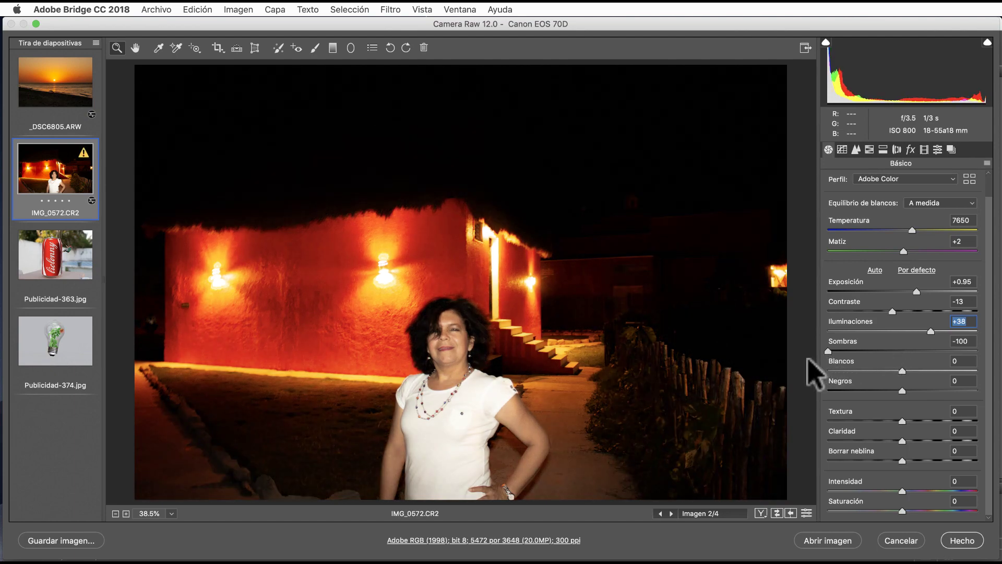
drag(808, 359, 928, 357)
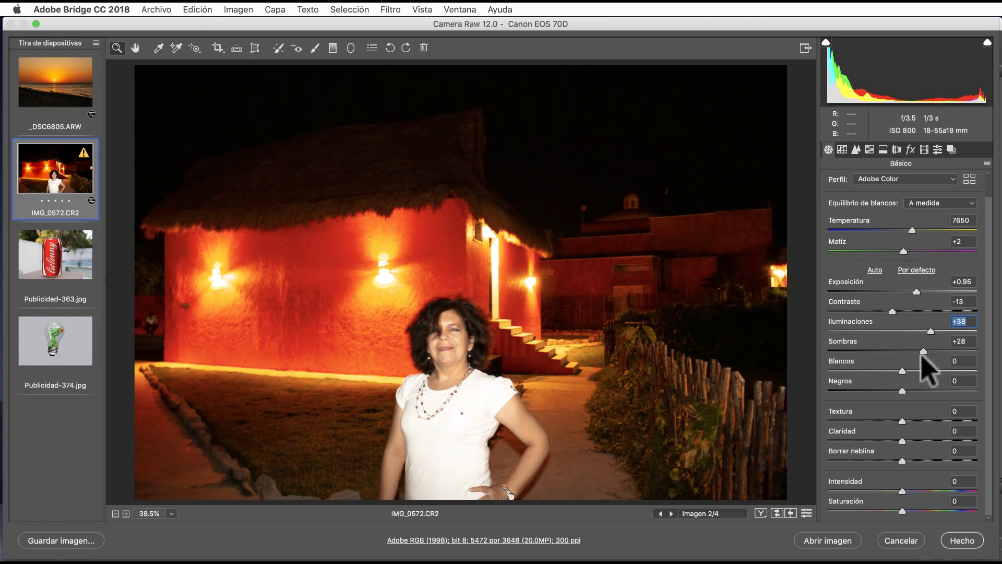
drag(928, 353, 920, 358)
click(921, 353)
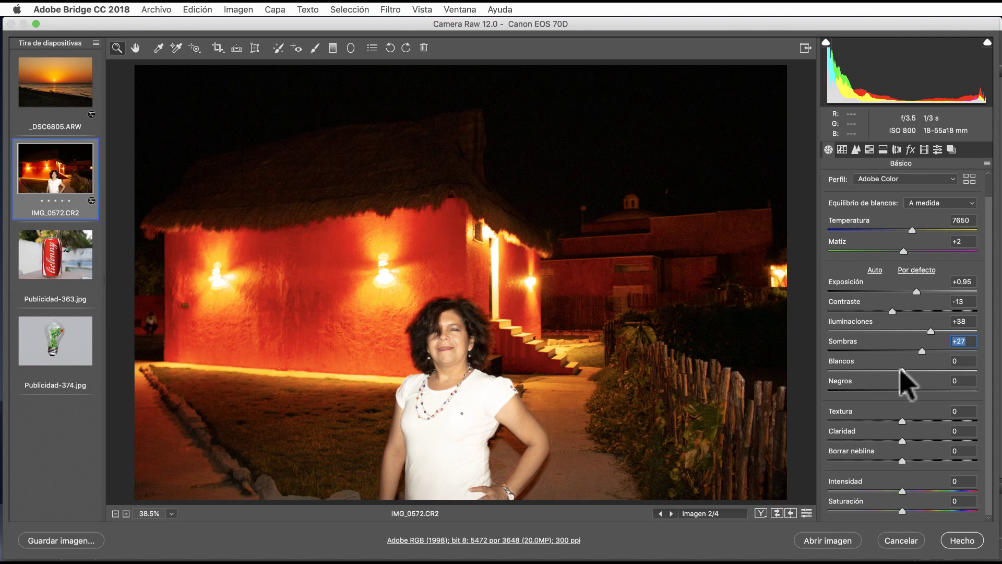
Step: Pull Blancos down to -100, then set Negros to -2 and Textura to +28
mouse_move(900, 369)
mouse_down()
mouse_move(816, 385)
mouse_move(981, 372)
mouse_move(826, 385)
mouse_up()
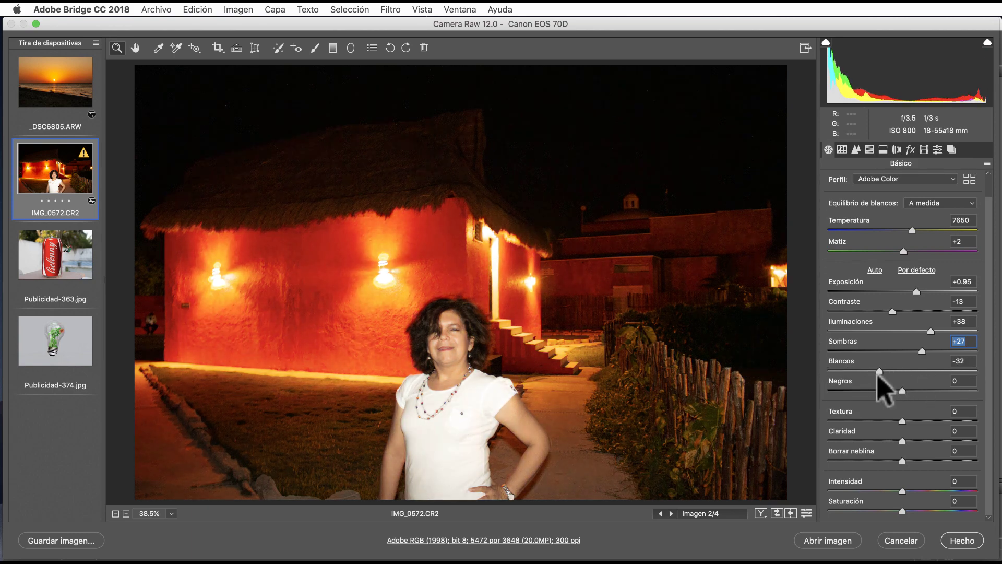
drag(827, 383, 905, 381)
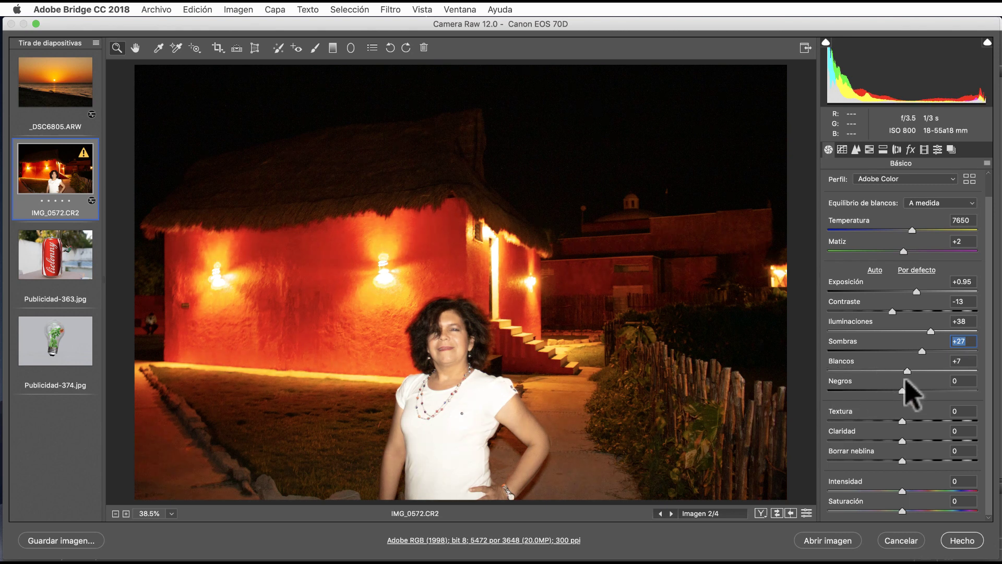
drag(906, 381, 800, 391)
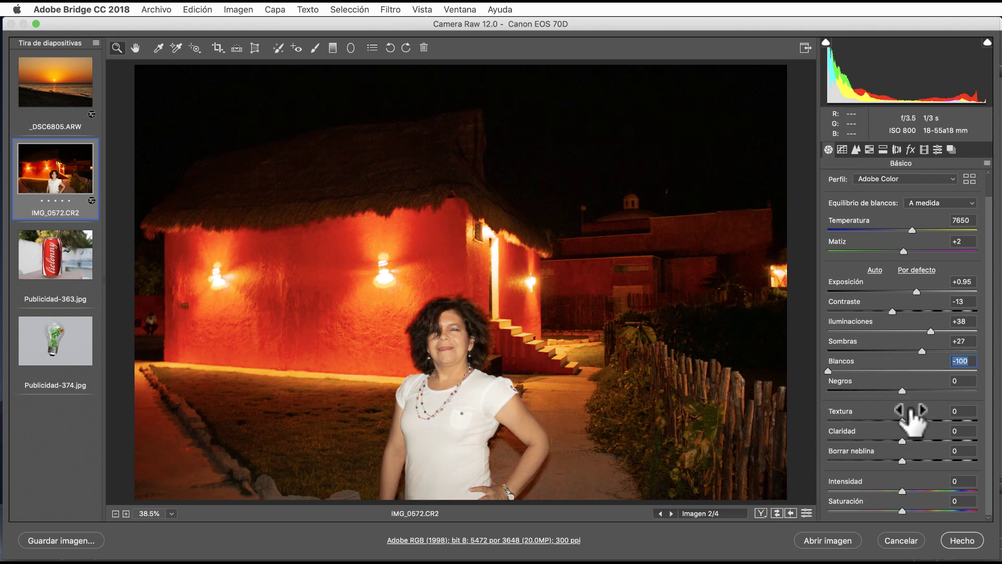
mouse_move(901, 390)
mouse_down()
mouse_move(876, 391)
mouse_move(940, 392)
mouse_move(899, 392)
mouse_move(917, 419)
mouse_move(897, 419)
mouse_move(921, 419)
mouse_up()
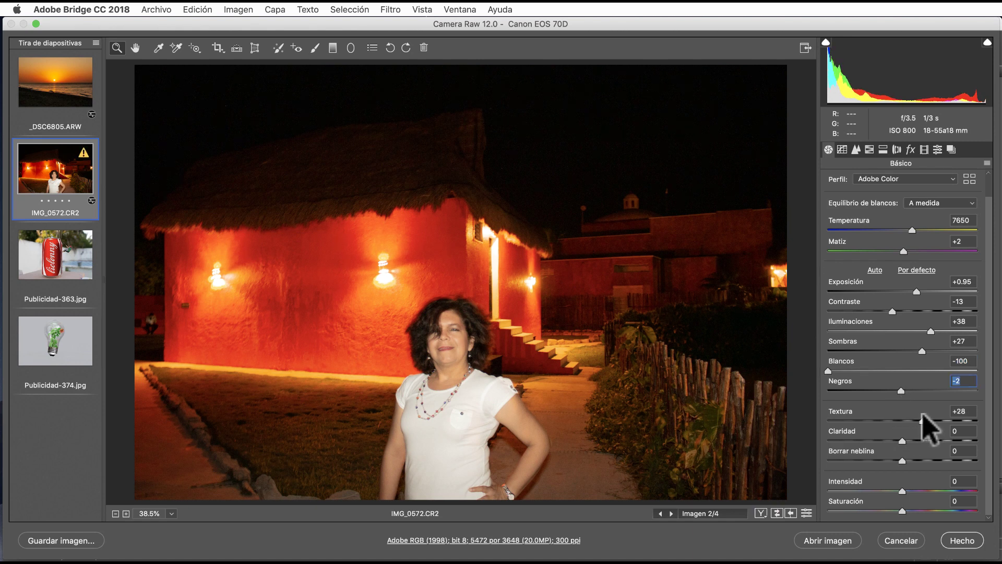
Step: Set Claridad to +23 and Textura to +38, and leave Borrar neblina at 0 after previewing it
mouse_move(902, 441)
mouse_down()
mouse_move(943, 440)
mouse_move(917, 436)
mouse_up()
click(919, 441)
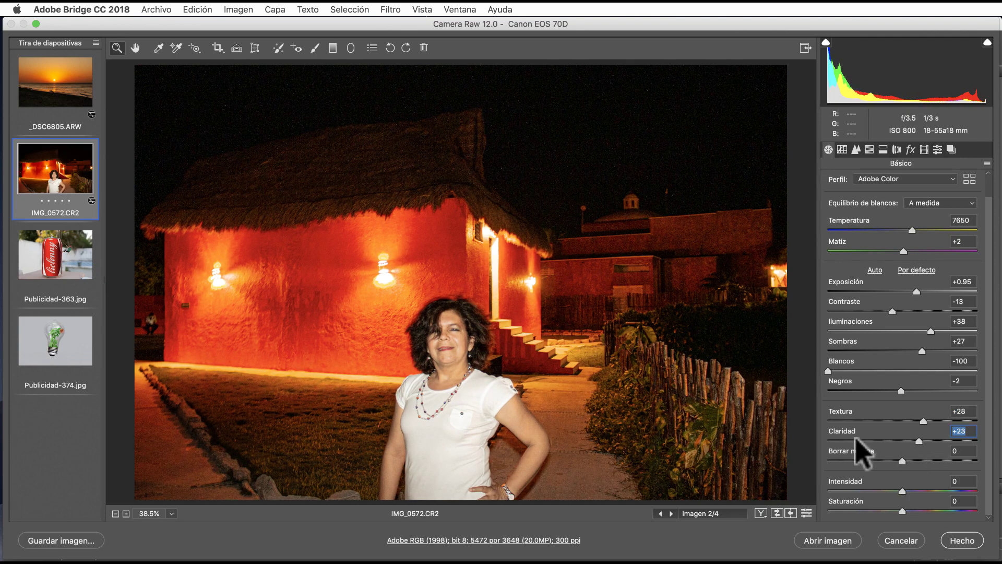
drag(924, 420, 930, 420)
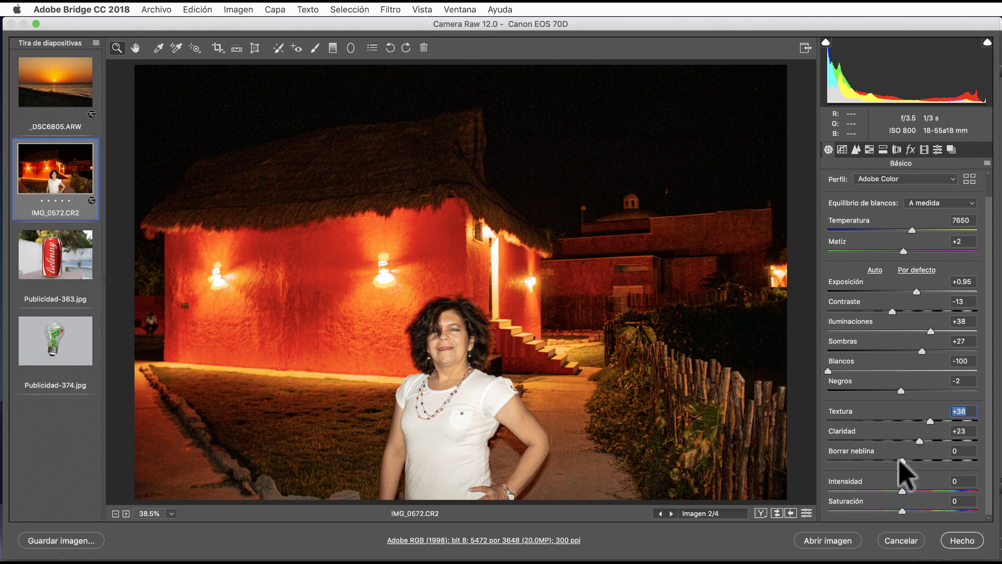
mouse_move(902, 460)
mouse_down()
mouse_move(808, 476)
mouse_move(991, 485)
mouse_move(897, 473)
mouse_up()
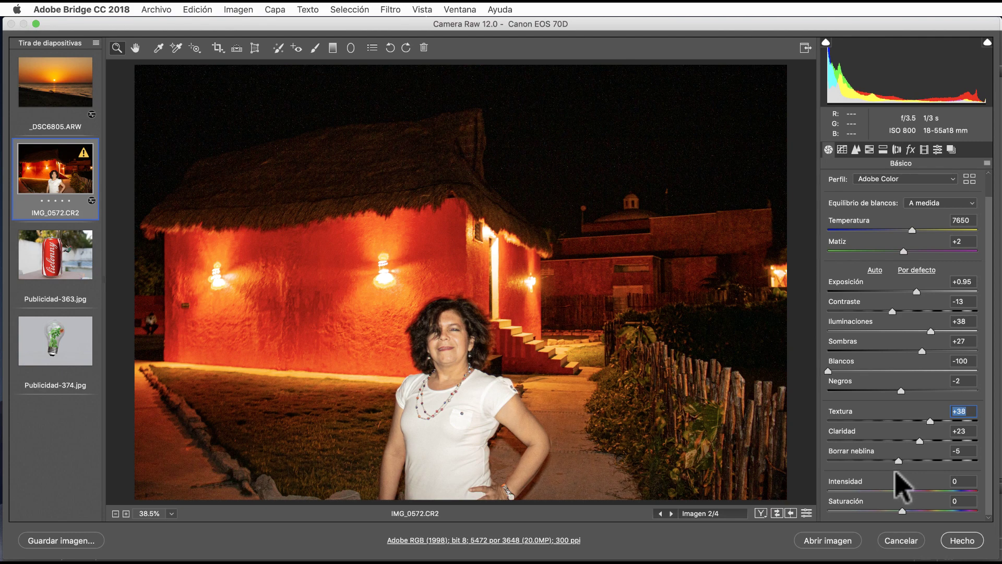
drag(896, 471, 899, 473)
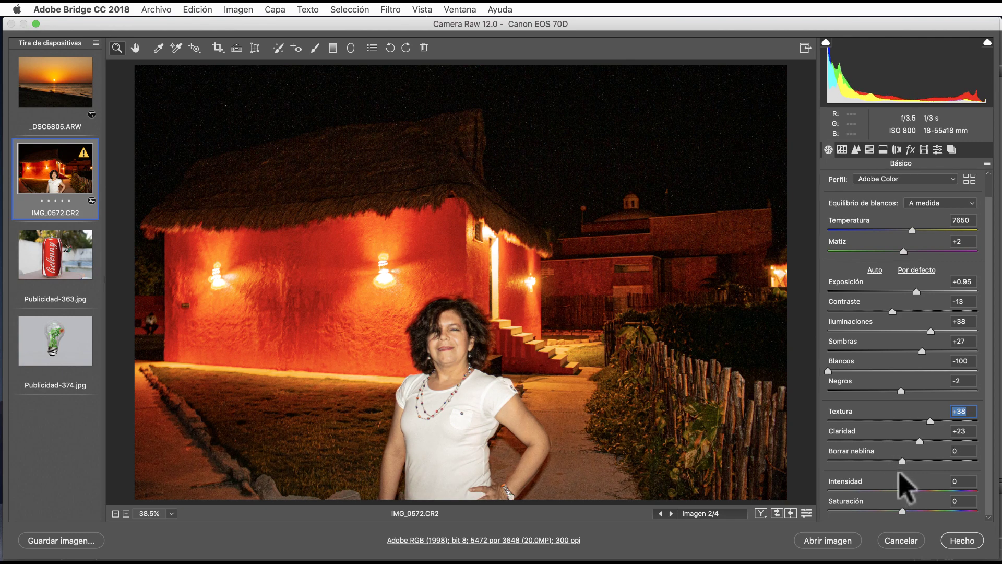
click(913, 453)
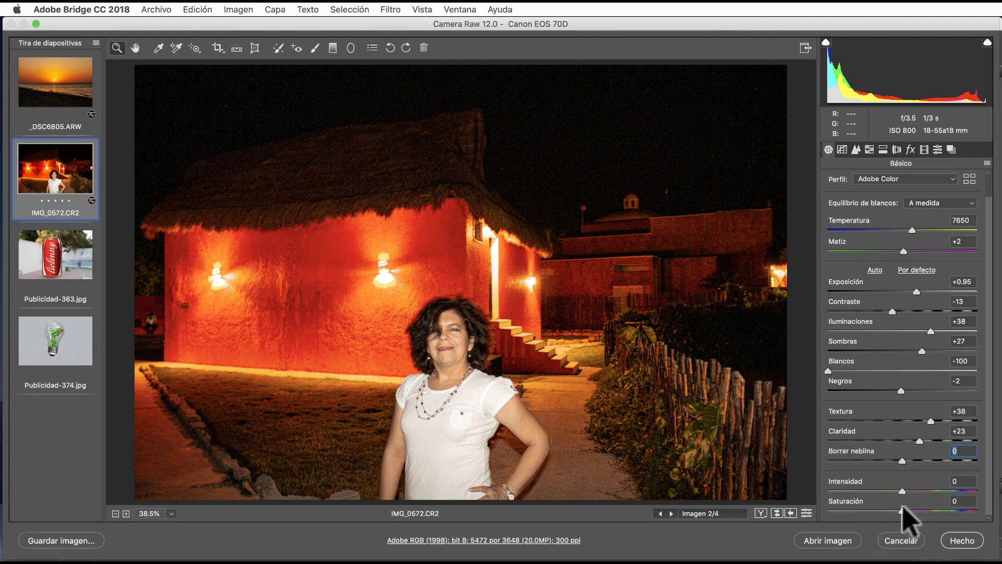
Step: Preview extreme colour settings, then settle on Intensidad +7 and Saturación +3
mouse_move(902, 490)
mouse_down()
mouse_move(976, 491)
mouse_move(794, 510)
mouse_up()
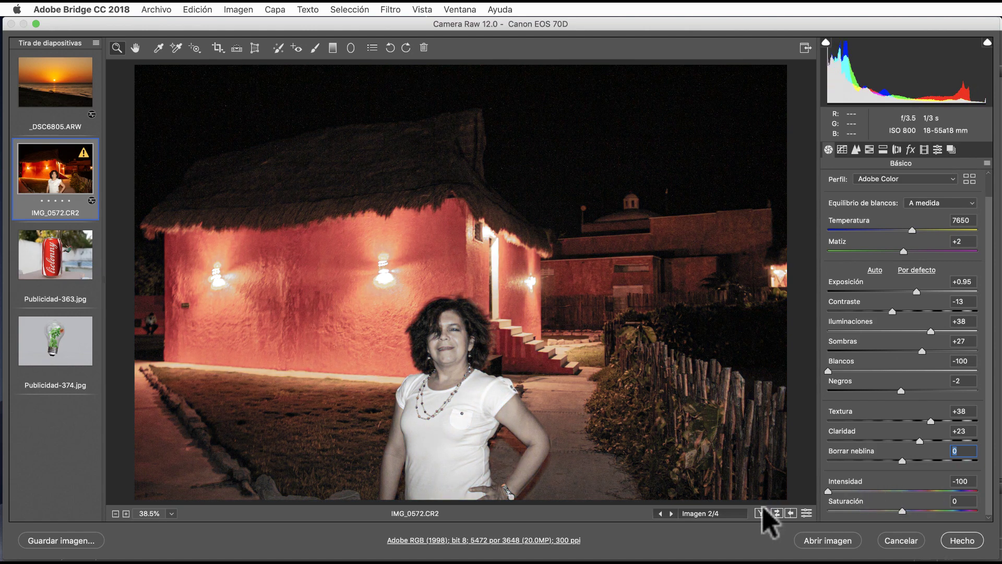
drag(829, 492, 906, 509)
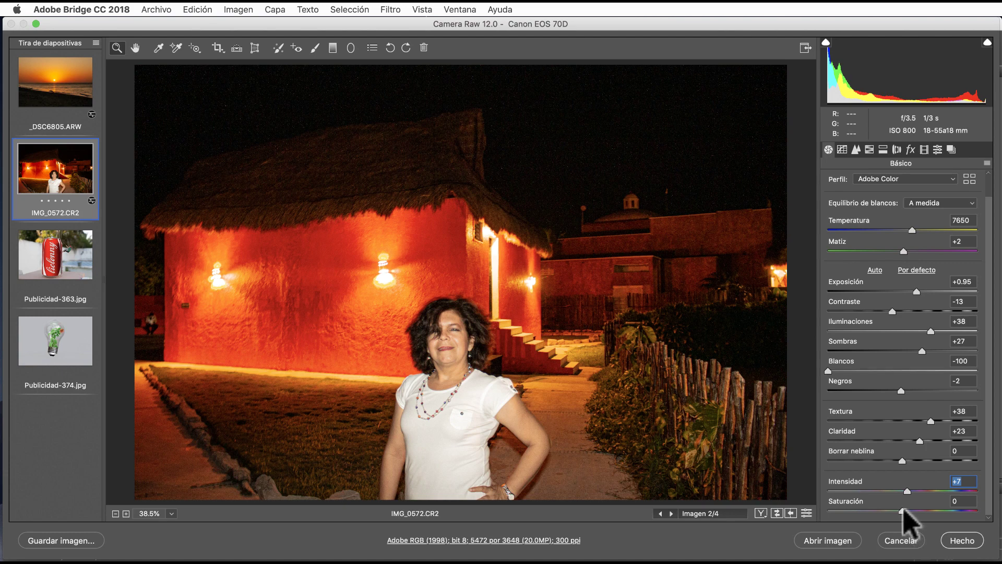
drag(902, 511, 752, 536)
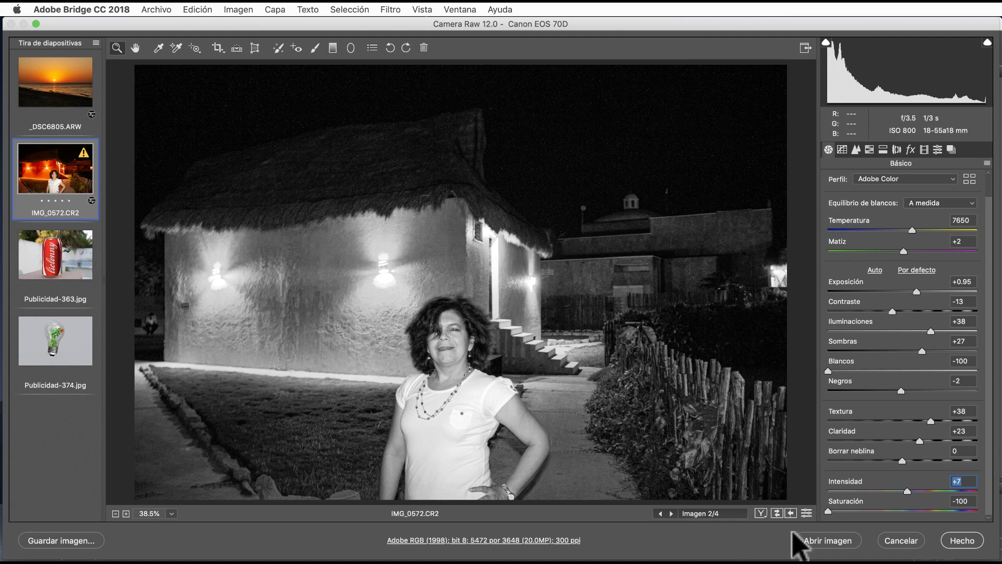
drag(715, 545, 890, 522)
drag(904, 520, 907, 521)
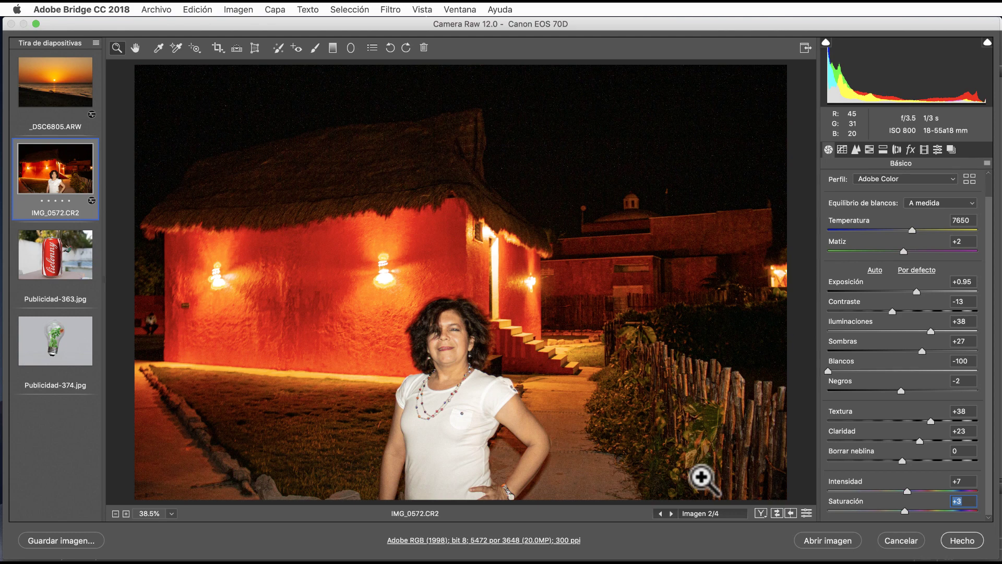
key(super+alt+p)
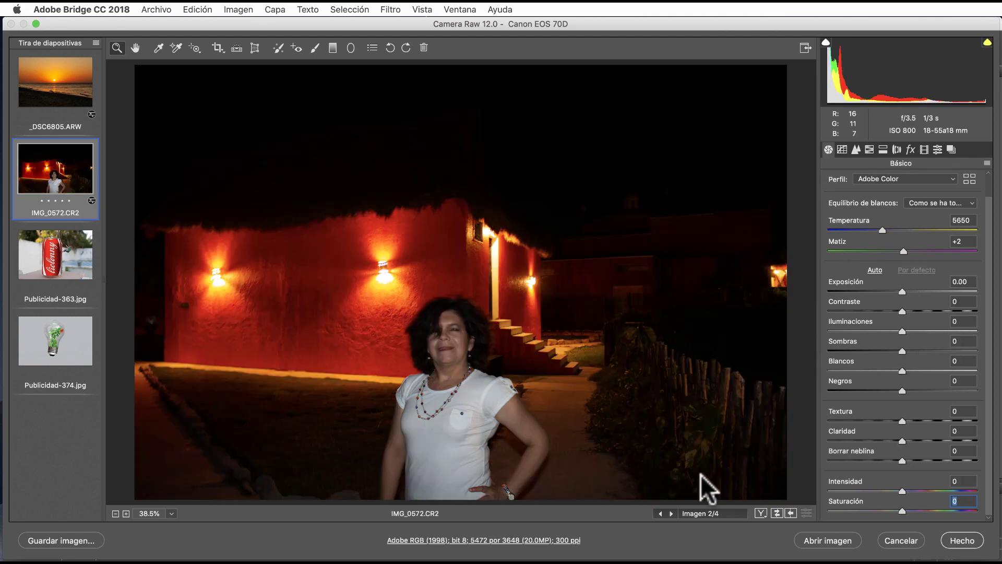
key(super+alt+p)
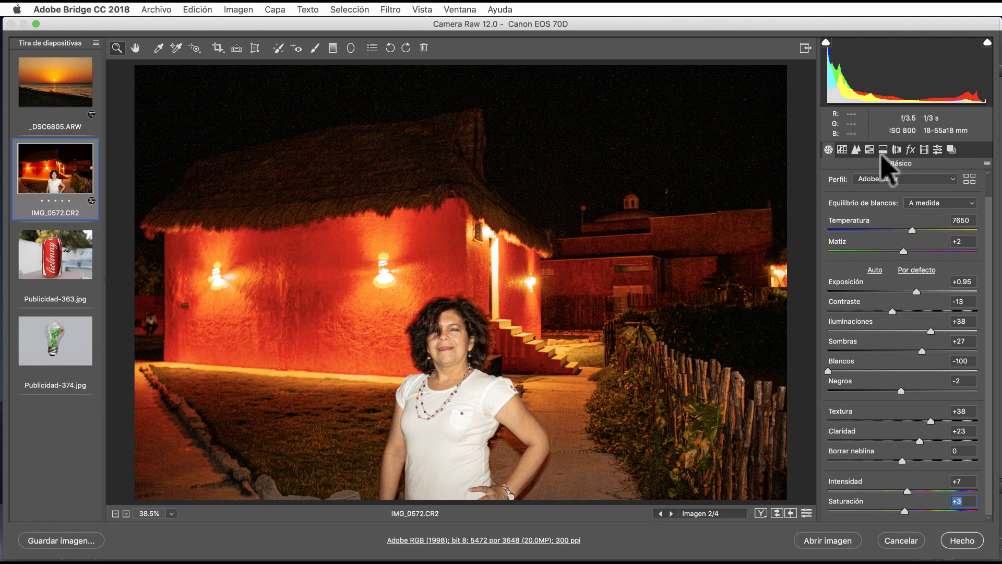
Step: On Publicidad-363.jpg, warm Temperatura to +6 and lower Exposición to -0.15
click(90, 261)
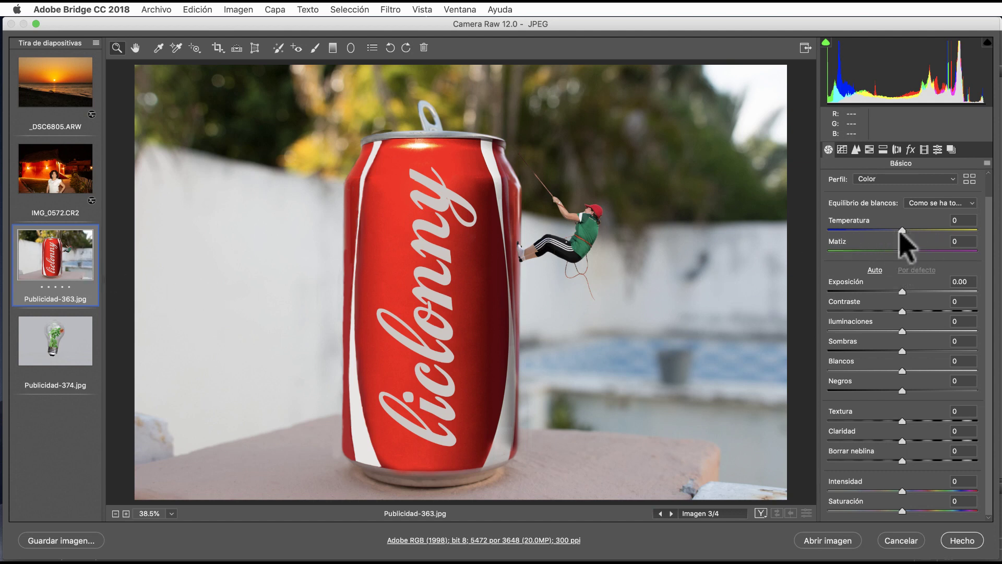
mouse_move(903, 231)
mouse_down()
mouse_move(921, 229)
mouse_move(871, 230)
mouse_up()
double_click(870, 230)
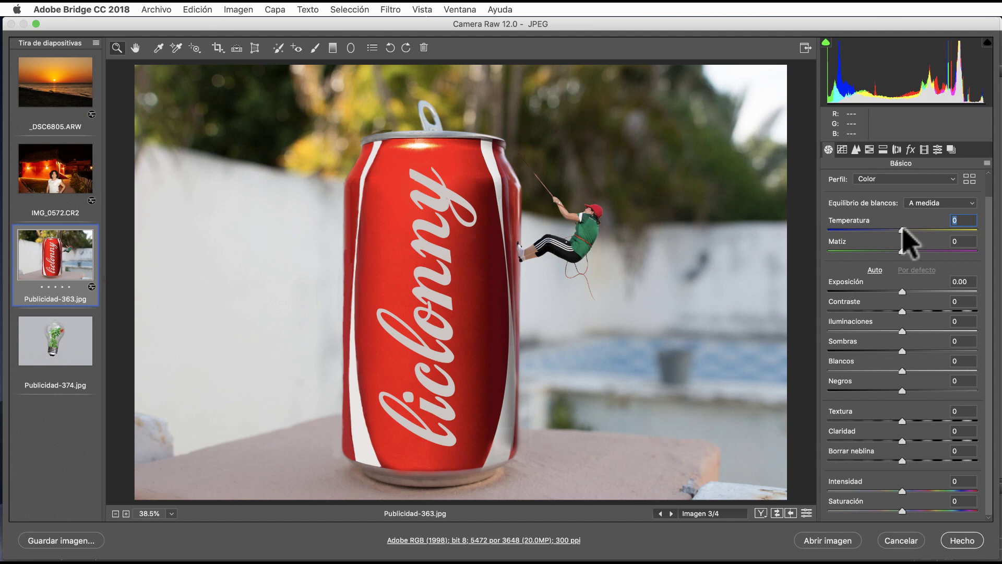
drag(903, 231, 947, 230)
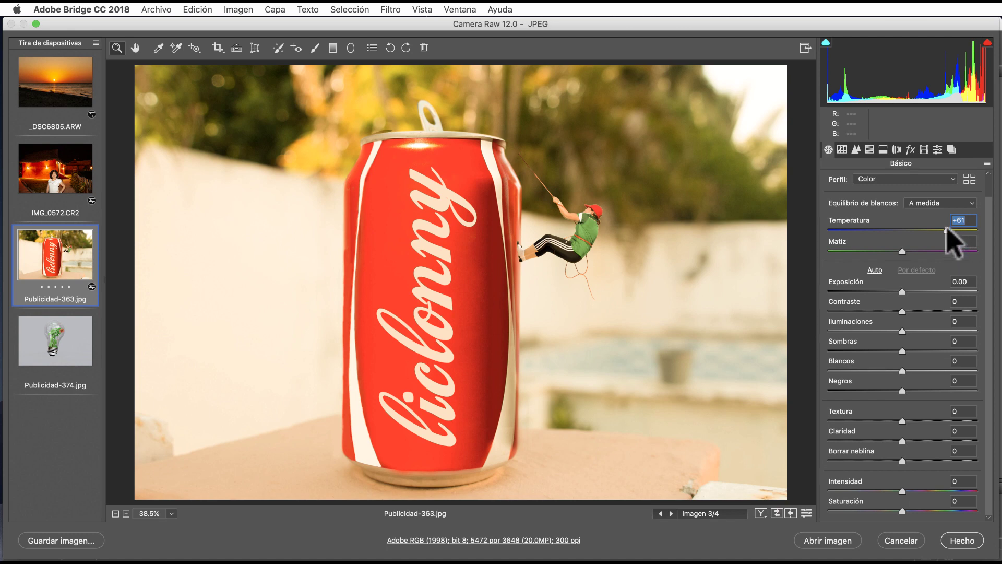
double_click(948, 229)
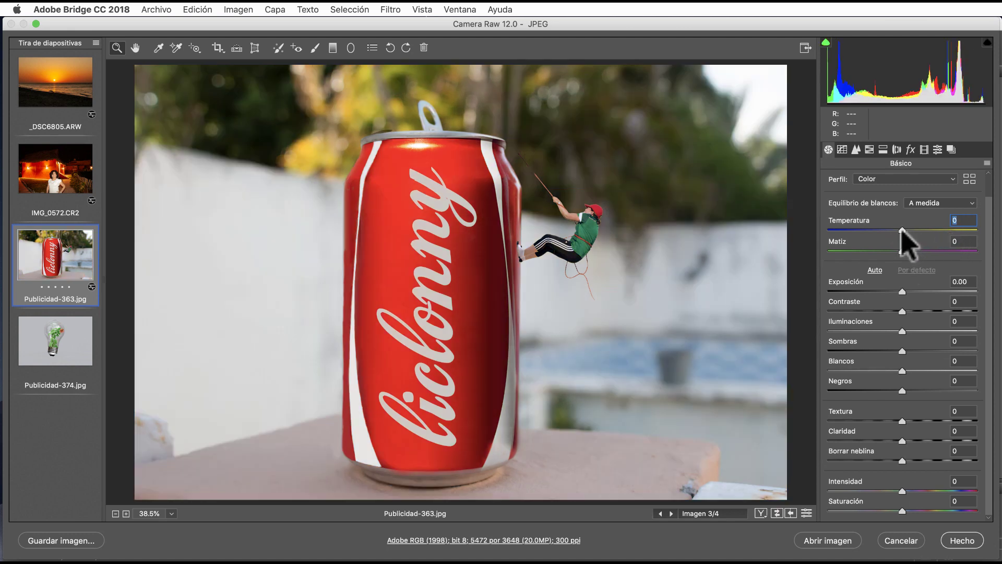
drag(901, 230, 906, 230)
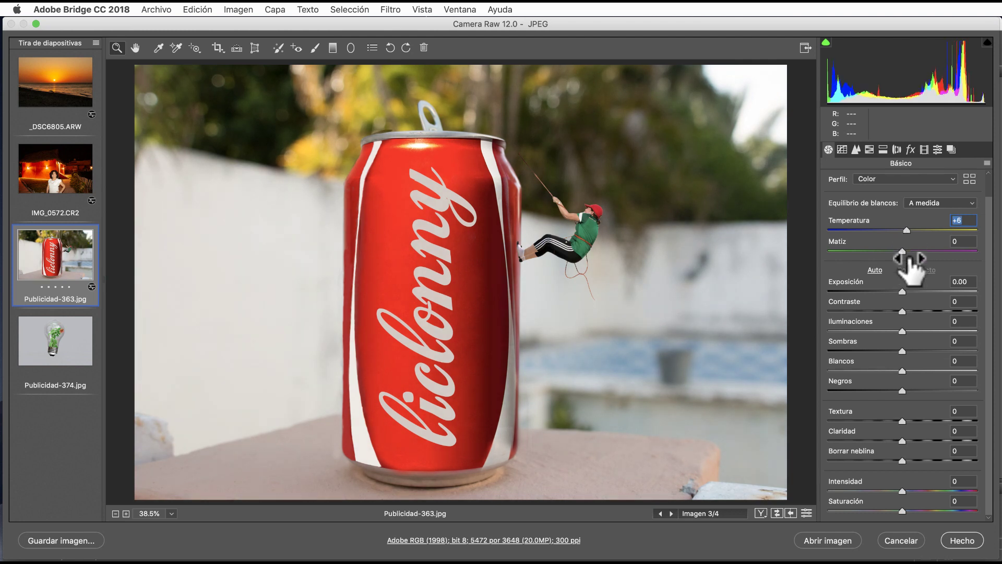
mouse_move(902, 291)
mouse_down()
mouse_move(894, 290)
mouse_move(934, 293)
mouse_move(900, 293)
mouse_up()
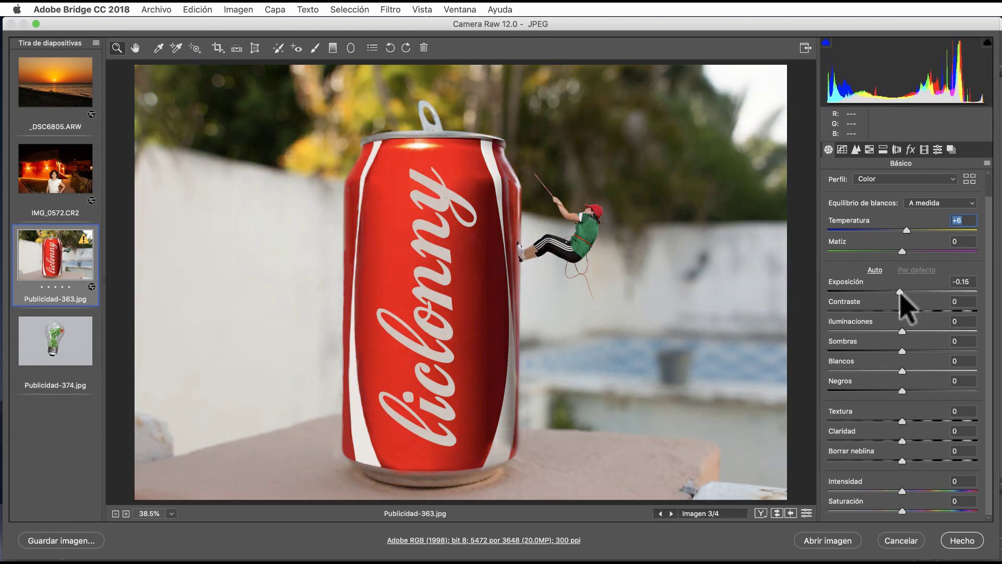
Step: Keep the A medida white balance, raise Contraste to +9, and lift highlights and Sombras to +40
click(900, 292)
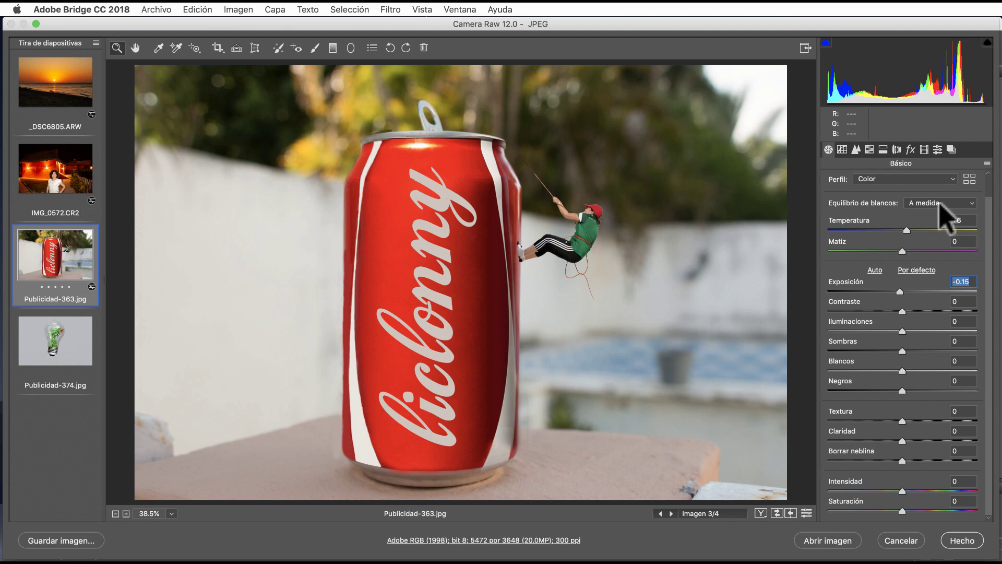
click(944, 202)
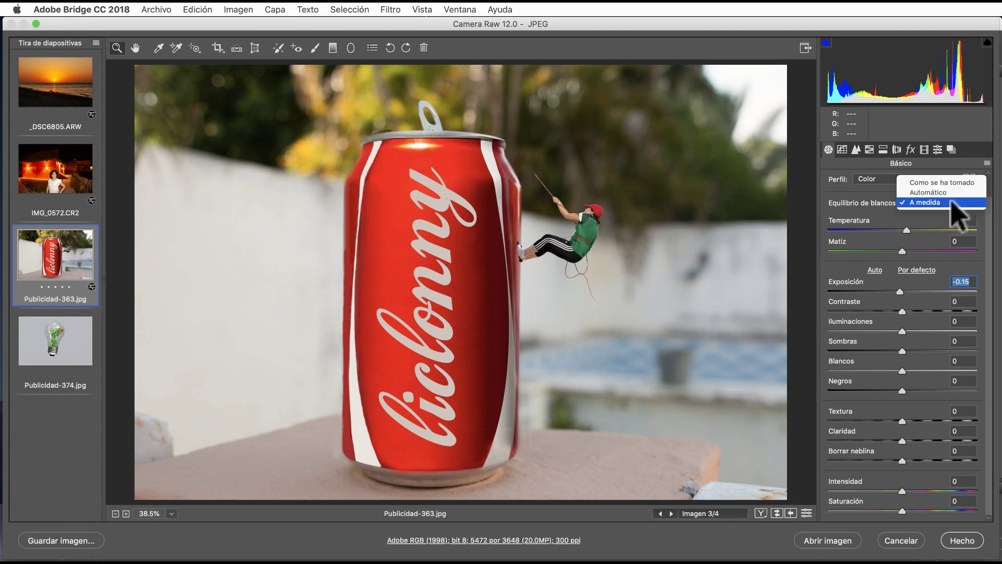
click(953, 204)
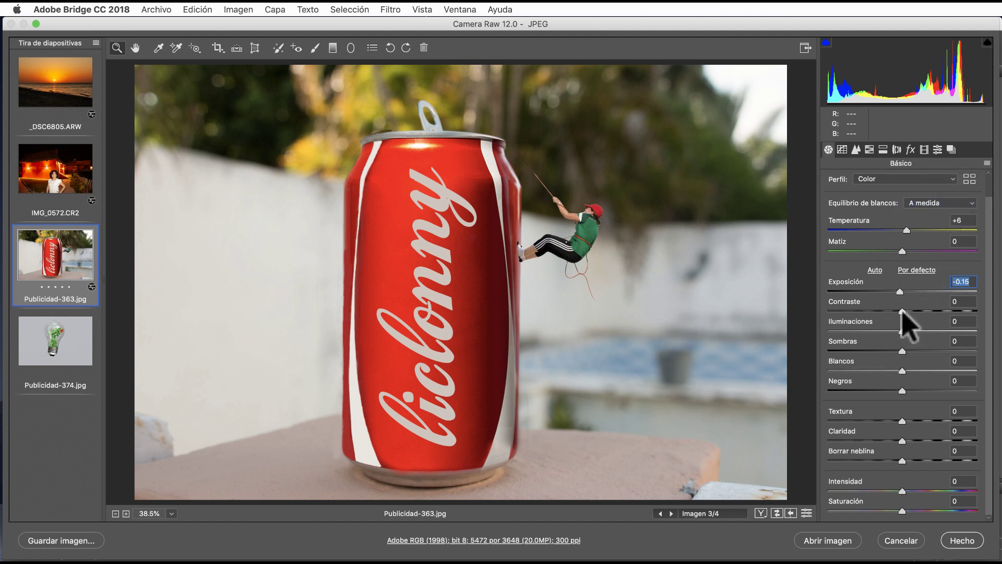
drag(902, 312, 909, 312)
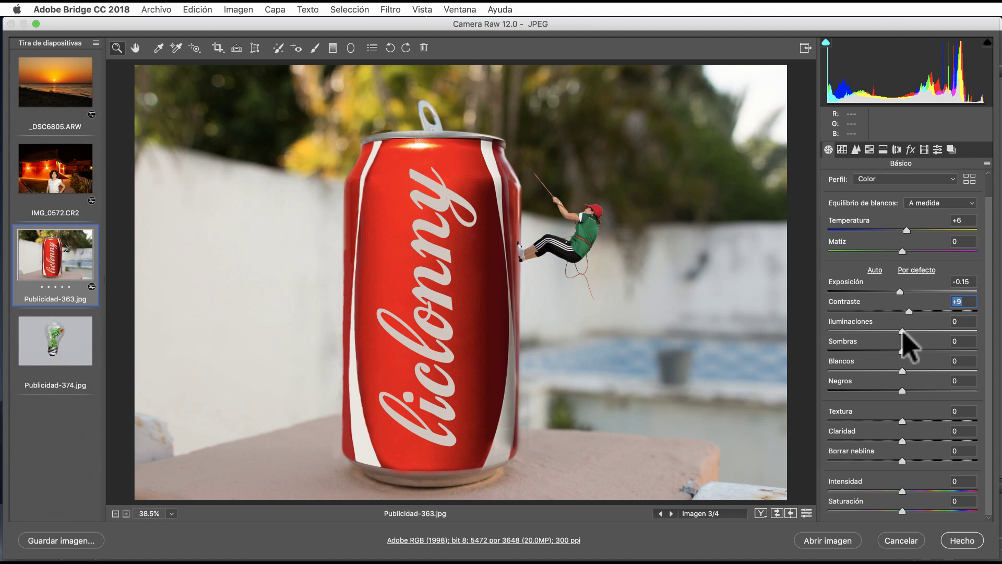
mouse_move(902, 331)
mouse_down()
mouse_move(952, 330)
mouse_move(925, 331)
mouse_move(924, 350)
mouse_move(933, 351)
mouse_move(842, 380)
mouse_move(887, 373)
mouse_move(896, 391)
mouse_up()
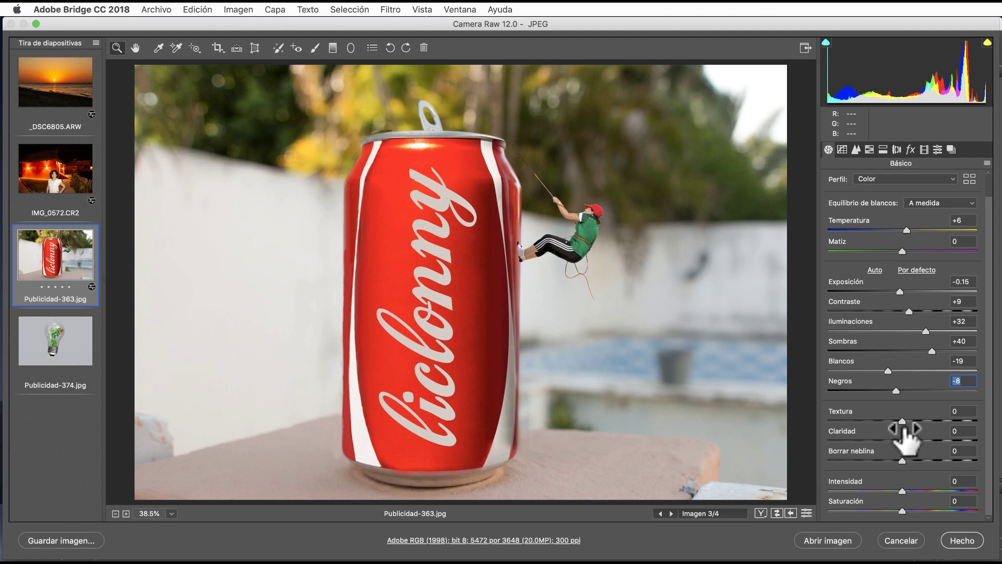
Step: Add texture and Borrar neblina +27, then set Intensidad +24 and Saturación +18
mouse_move(902, 421)
mouse_down()
mouse_move(932, 420)
mouse_move(891, 441)
mouse_move(922, 461)
mouse_up()
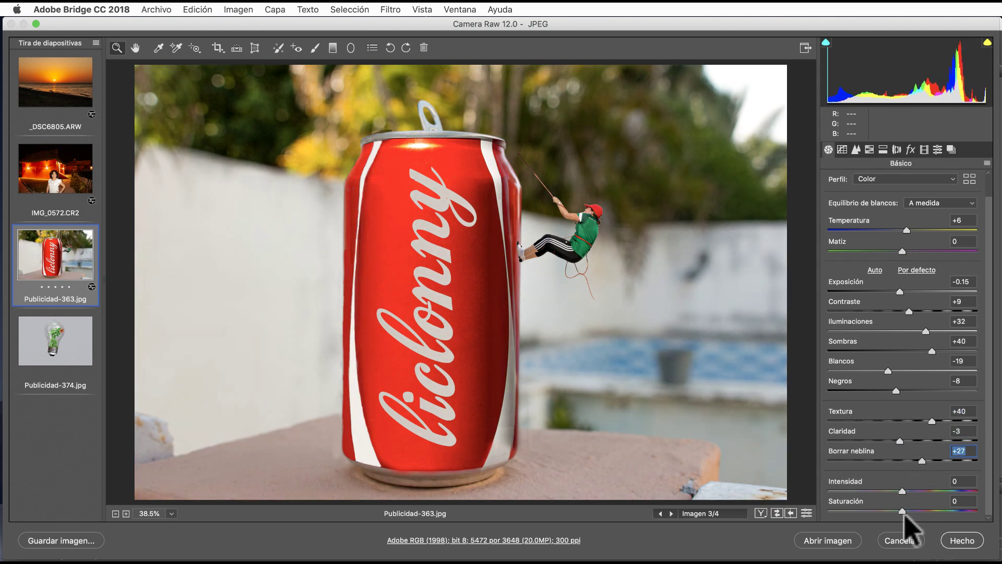
mouse_move(902, 491)
mouse_down()
mouse_move(921, 491)
mouse_move(921, 510)
mouse_up()
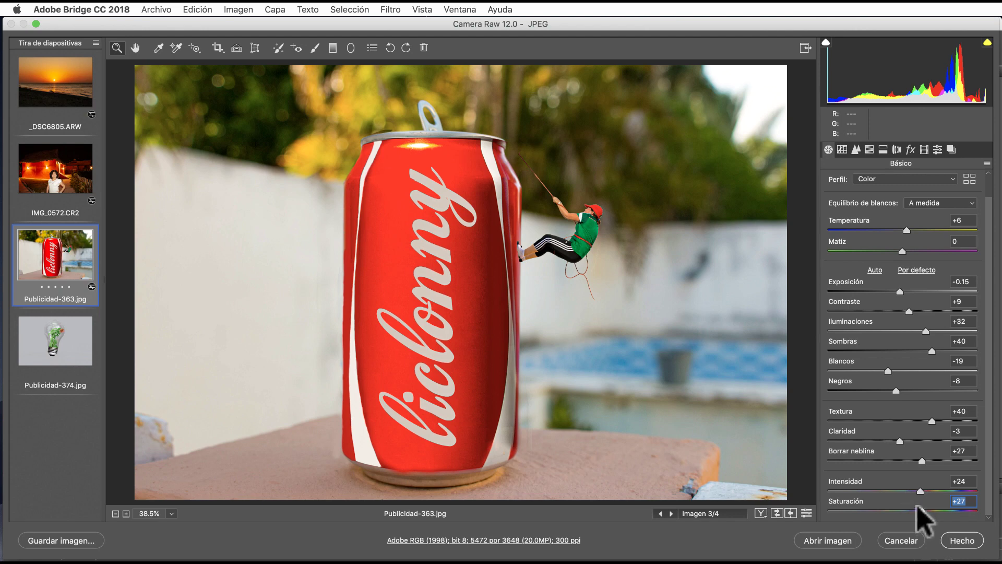
drag(922, 510, 915, 511)
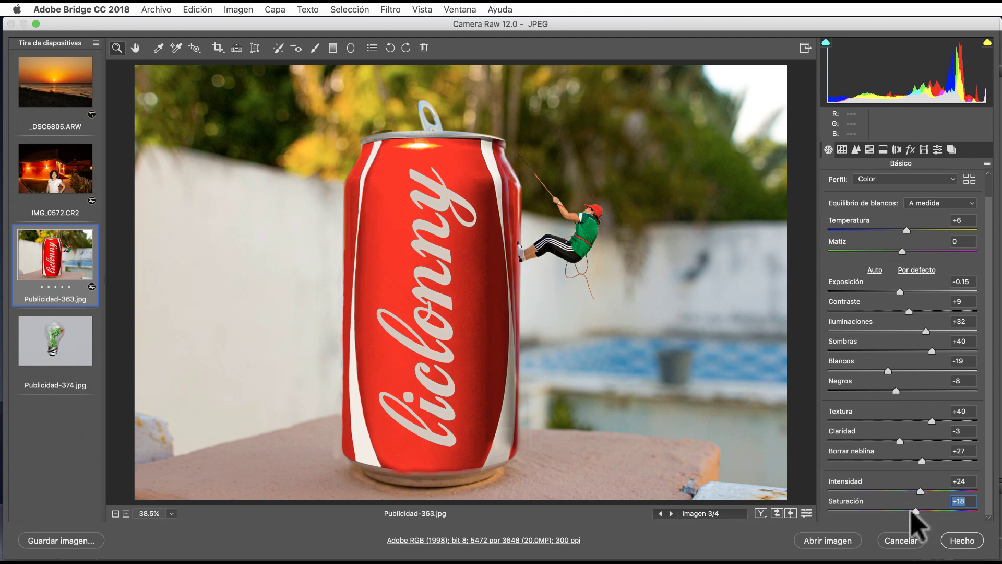
Step: Compare the soda-can ad with its original, restore the edits, and briefly view the lightbulb ad before returning
alt+click(911, 538)
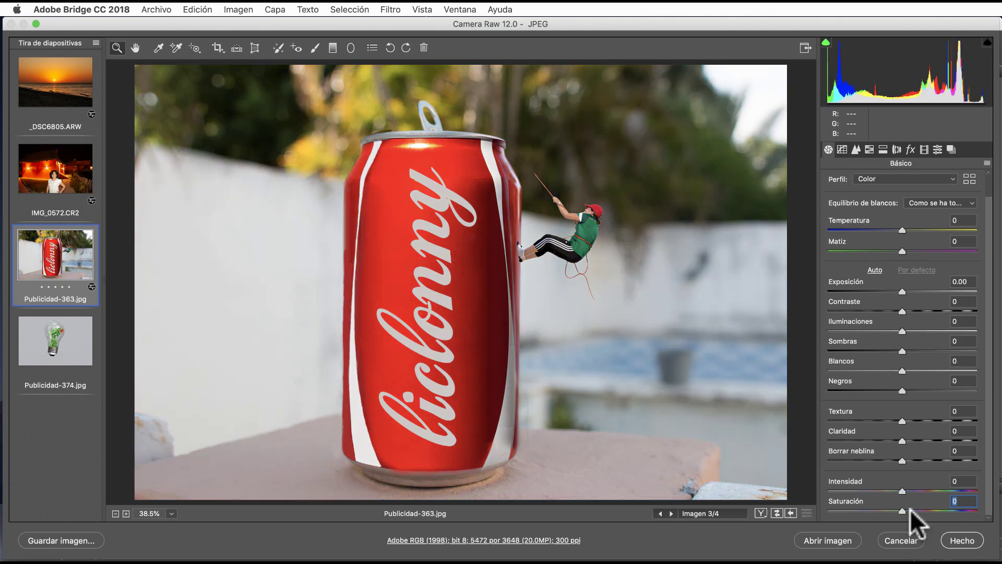
key(super+z)
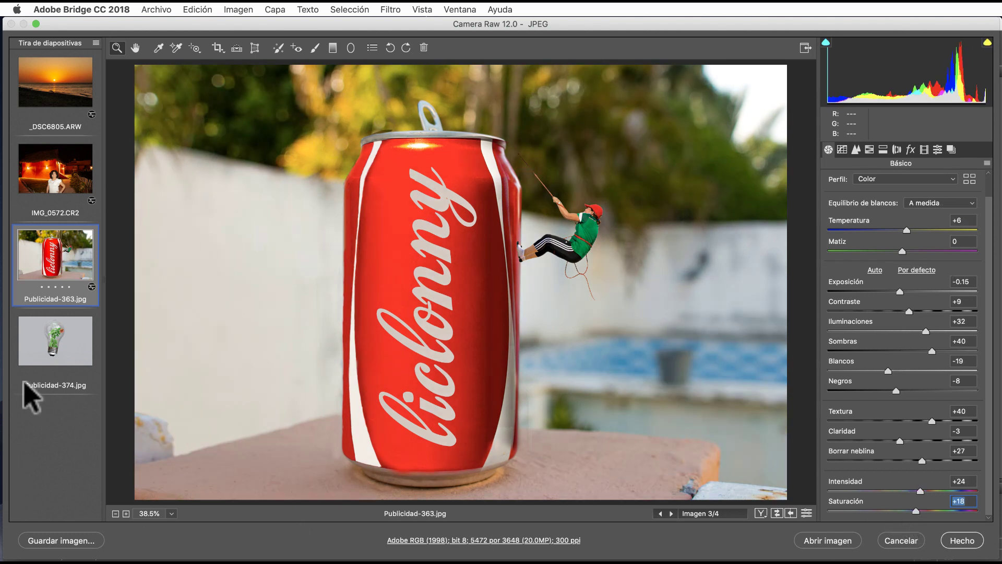
click(58, 340)
click(67, 256)
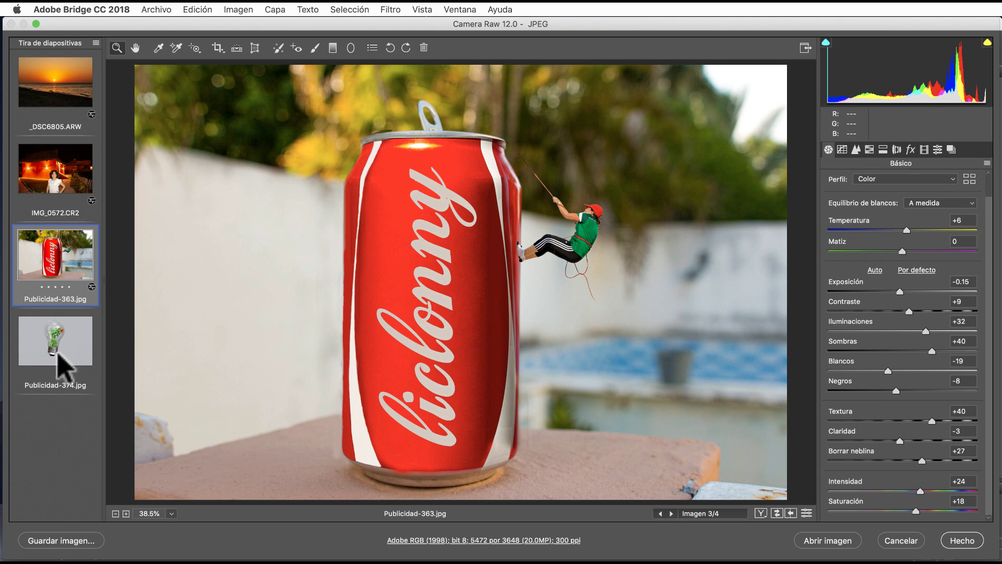
Step: On Publicidad-374.jpg, warm the temperature slightly, set Exposición -0.15 and Contraste +29
click(65, 367)
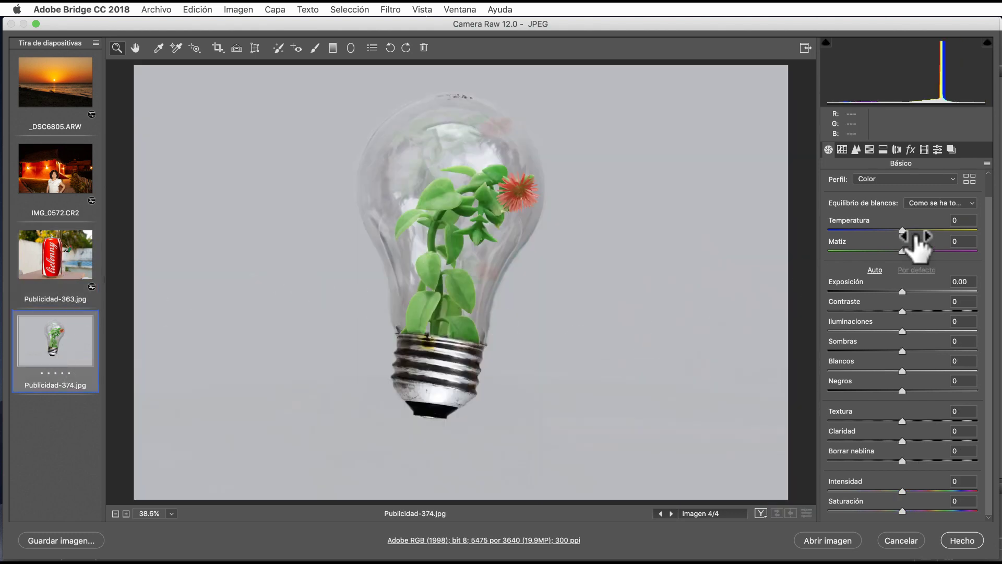
mouse_move(901, 228)
mouse_down()
mouse_move(942, 229)
mouse_move(810, 244)
mouse_move(941, 238)
mouse_move(906, 241)
mouse_up()
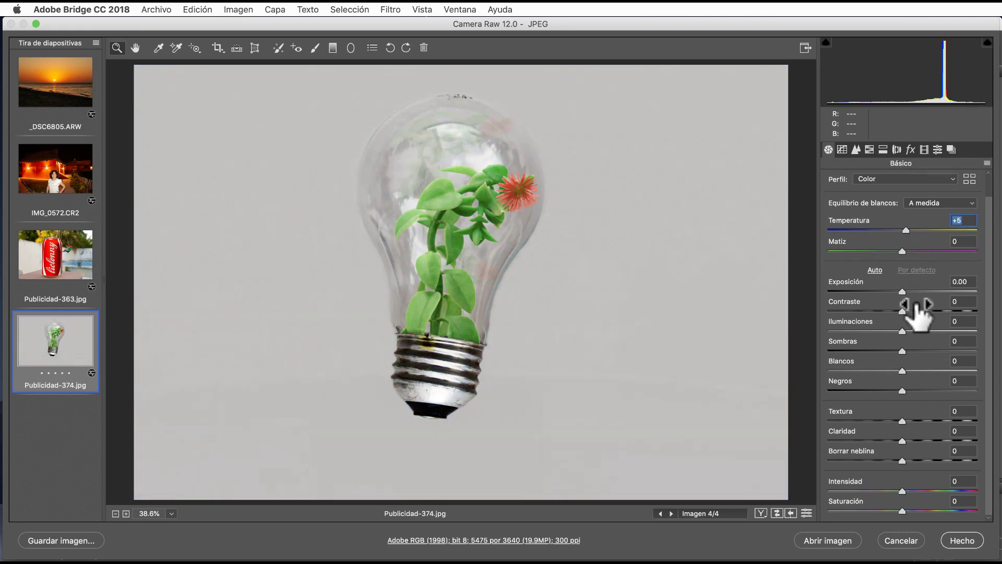
drag(902, 291, 896, 291)
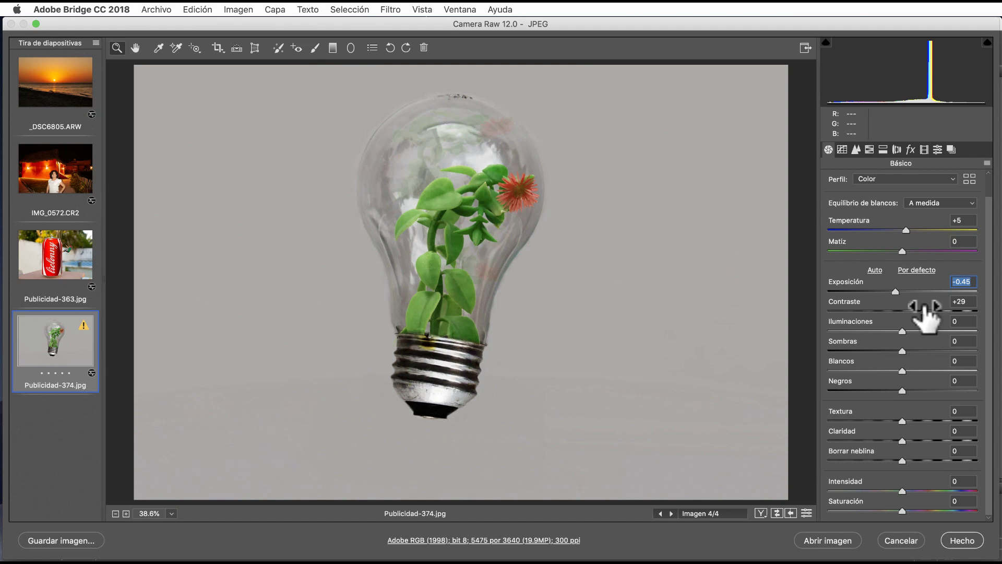
click(923, 311)
drag(895, 291, 900, 291)
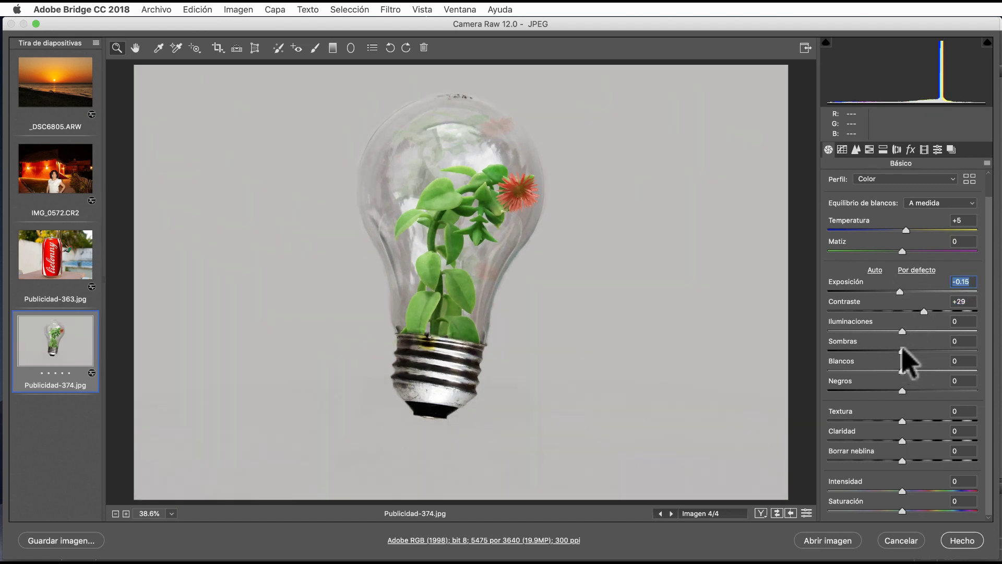
Step: Set Sombras +21, Iluminaciones +4, Blancos -12, Negros -9, Textura +45 and Claridad +6
drag(902, 350, 919, 351)
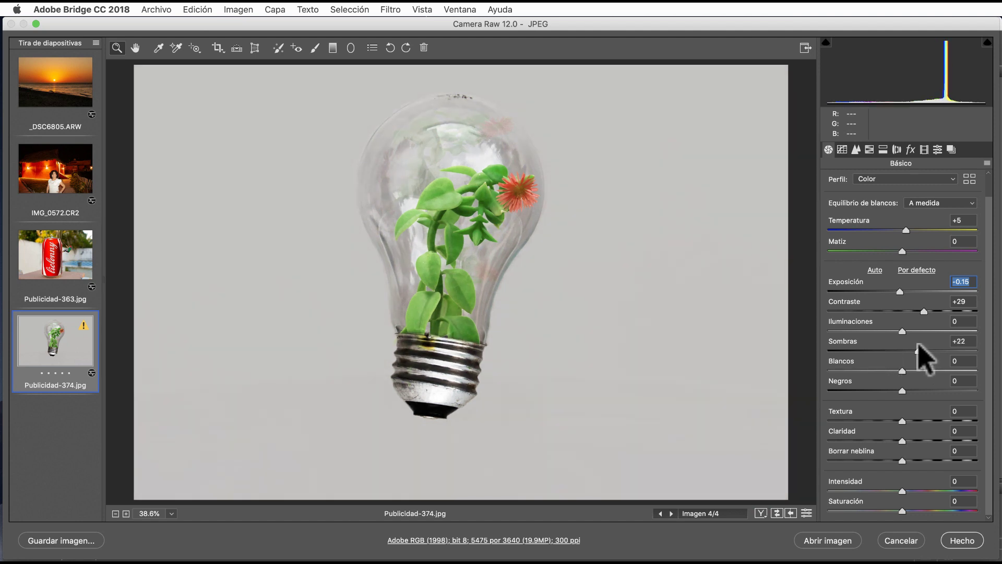
click(917, 350)
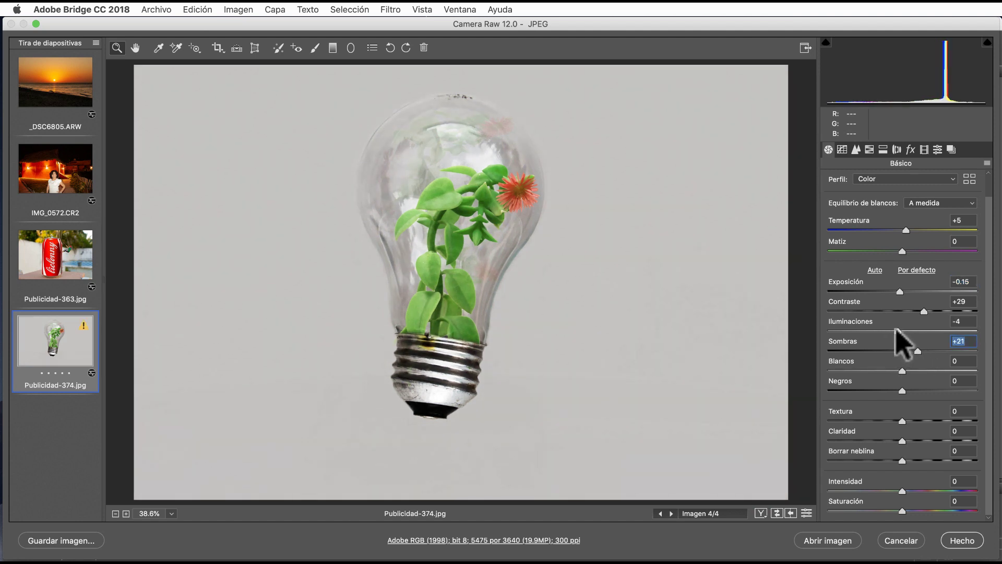
drag(901, 331, 905, 331)
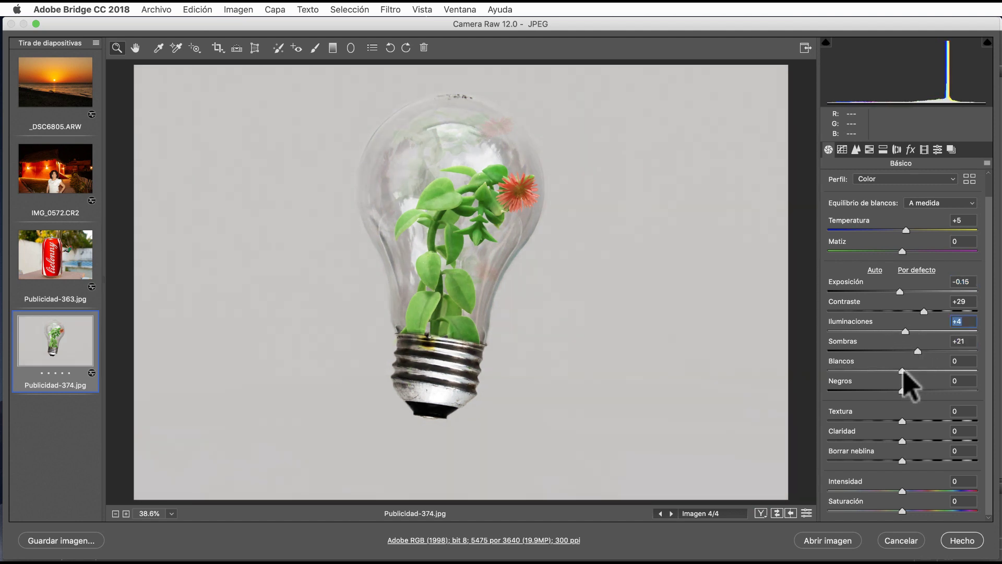
mouse_move(904, 369)
mouse_down()
mouse_move(893, 370)
mouse_move(912, 369)
mouse_move(893, 369)
mouse_move(916, 389)
mouse_move(895, 390)
mouse_move(920, 420)
mouse_move(936, 420)
mouse_move(907, 440)
mouse_up()
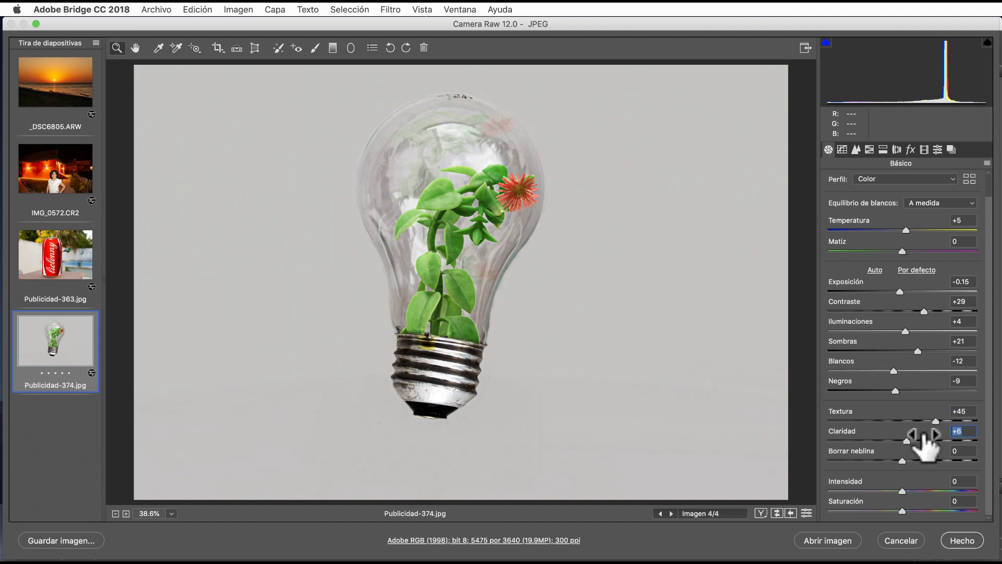
Step: Set Textura +28, Borrar neblina +23, Intensidad +13 and Saturación +17 on the lightbulb ad
drag(935, 420, 921, 421)
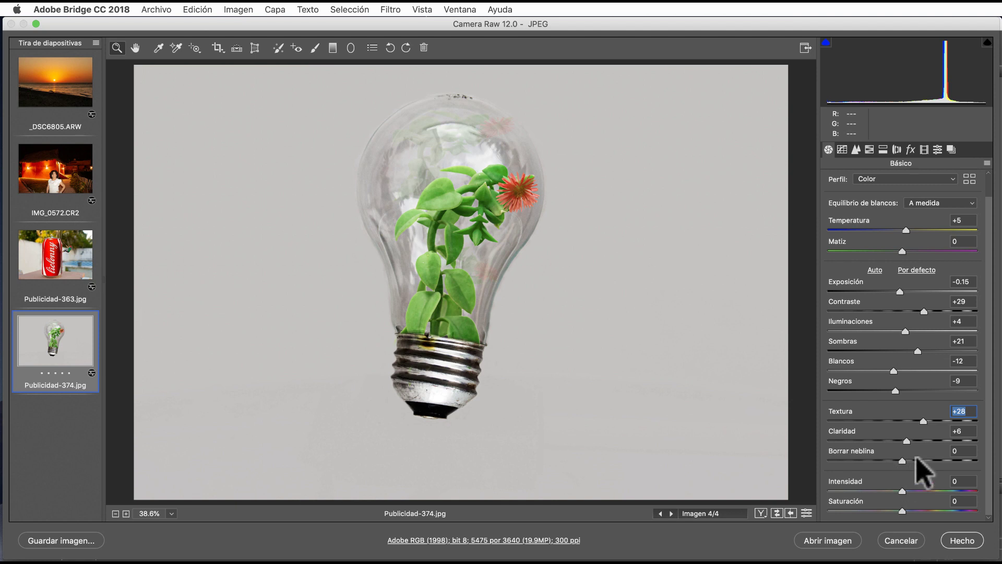
mouse_move(902, 460)
mouse_down()
mouse_move(920, 460)
mouse_move(913, 490)
mouse_move(771, 522)
mouse_up()
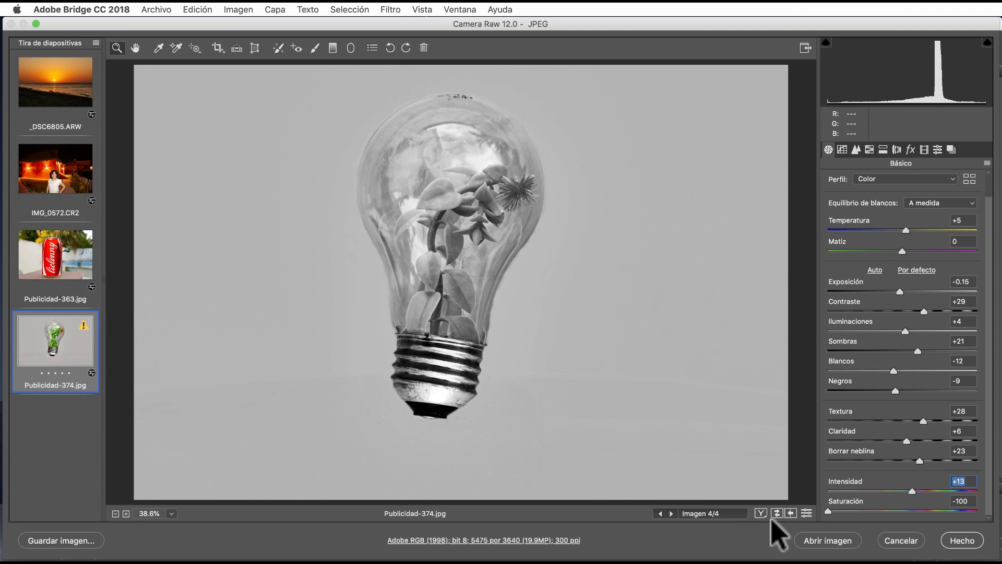
mouse_move(884, 511)
mouse_down()
mouse_move(976, 511)
mouse_move(915, 511)
mouse_up()
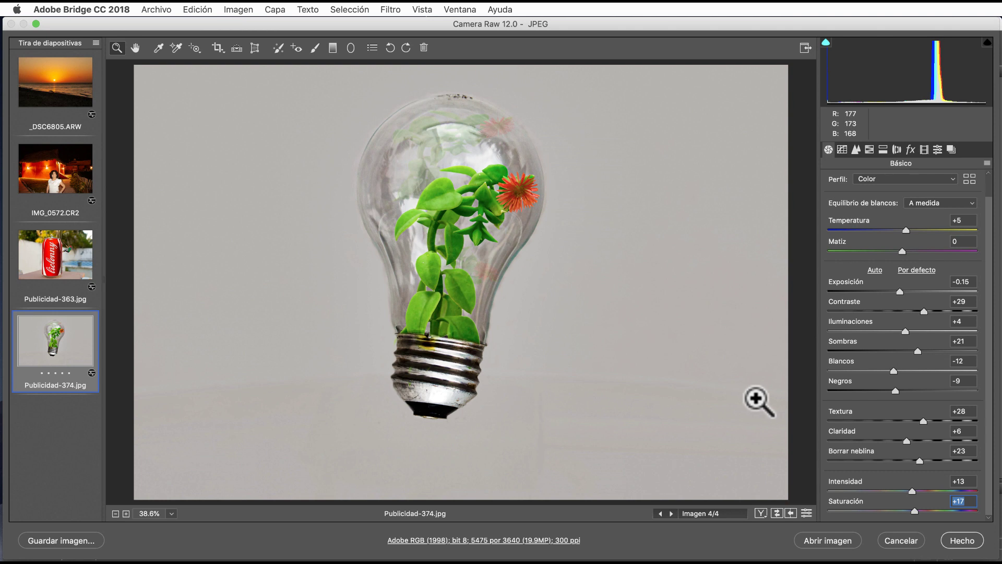
key(super+r)
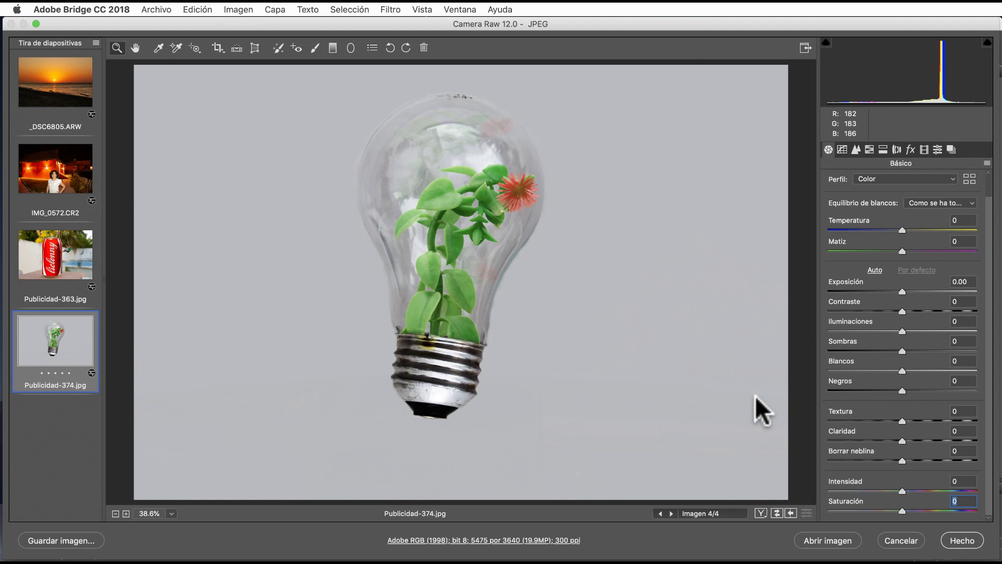
key(p)
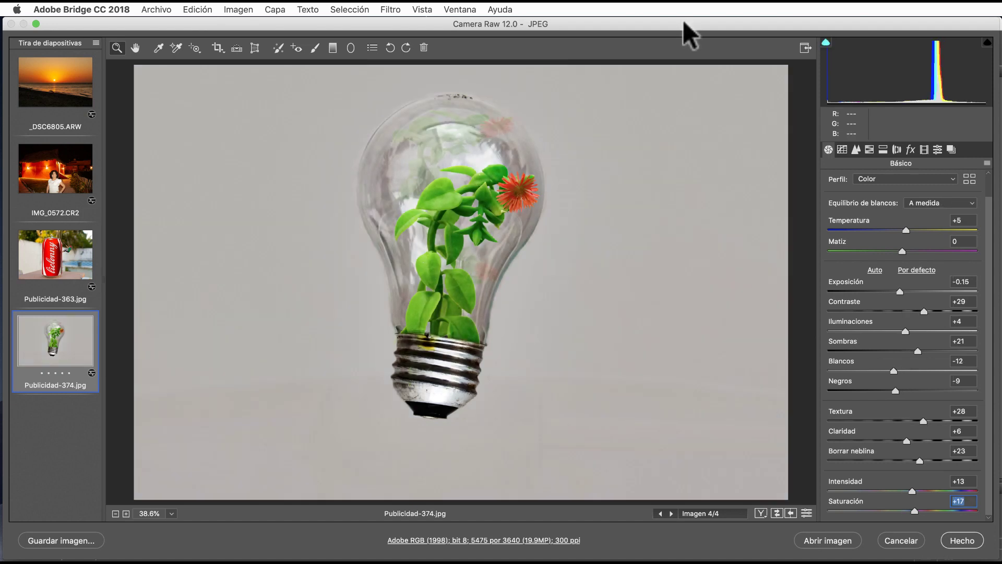